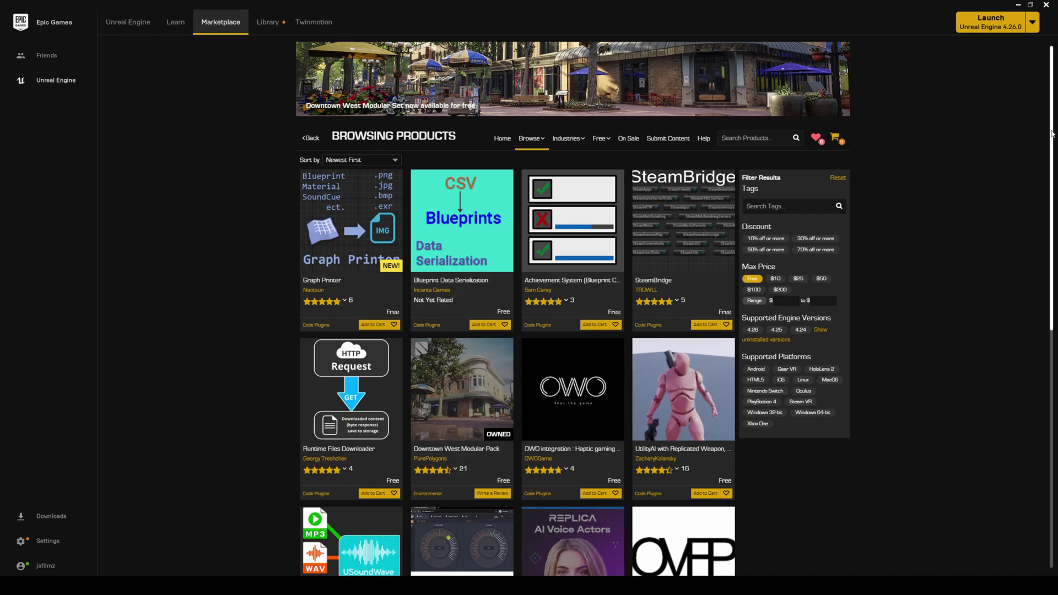
# Leave the Marketplace product grid for the home page and scroll down to Free For The Month
pyautogui.moveTo(1051, 133); pyautogui.dragTo(1023, 137)
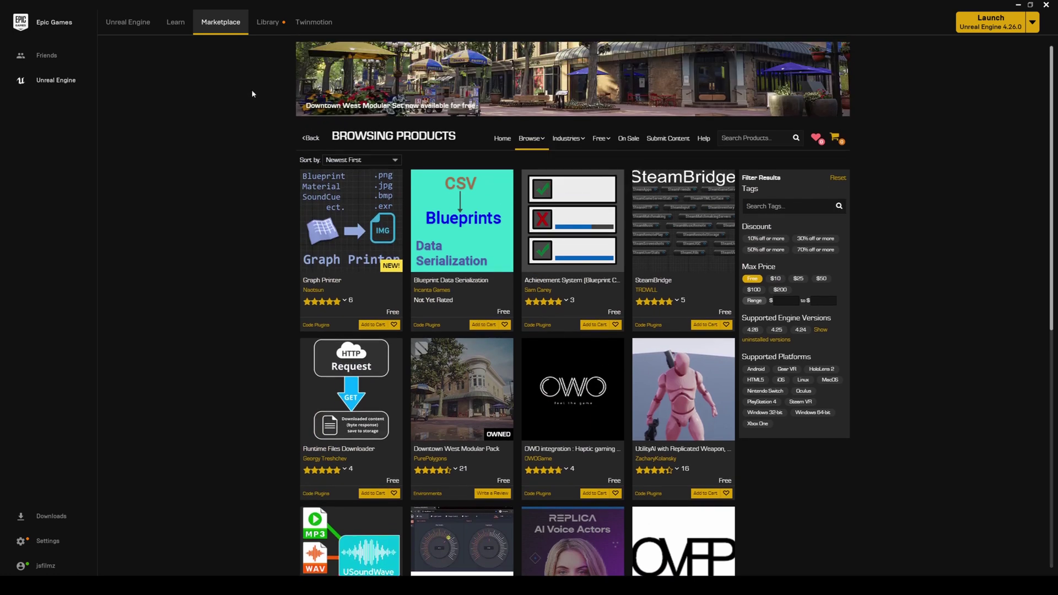
pyautogui.click(312, 139)
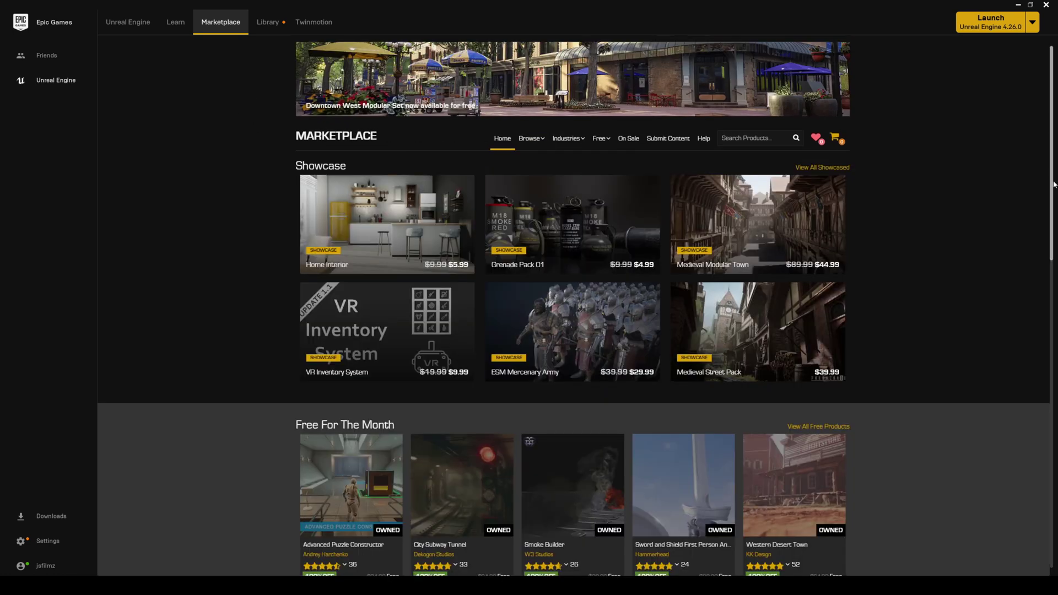
pyautogui.scroll(-3, 343, 362)
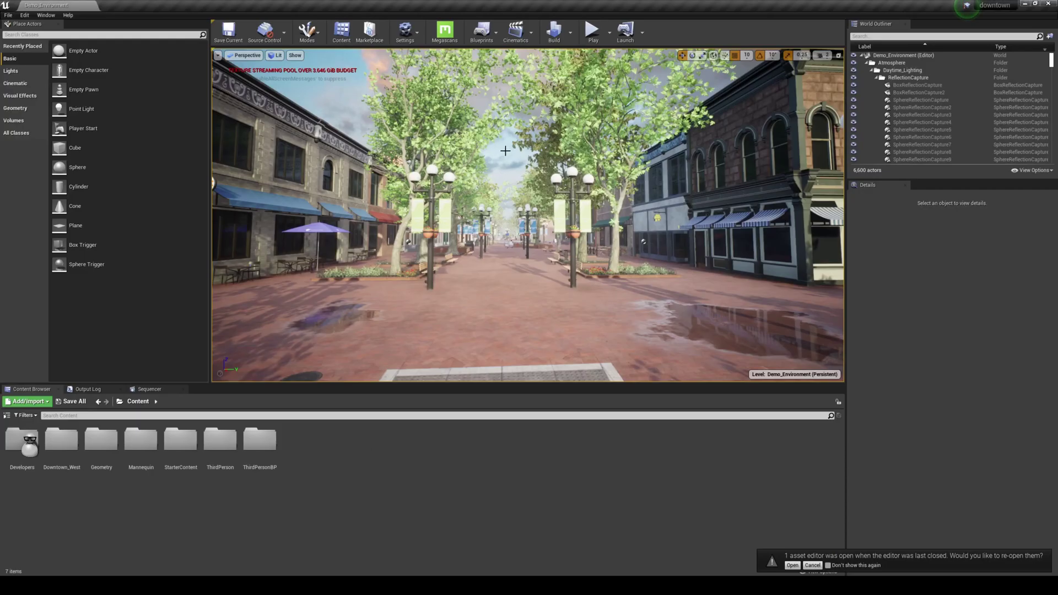
pyautogui.moveTo(513, 157); pyautogui.dragTo(507, 121)
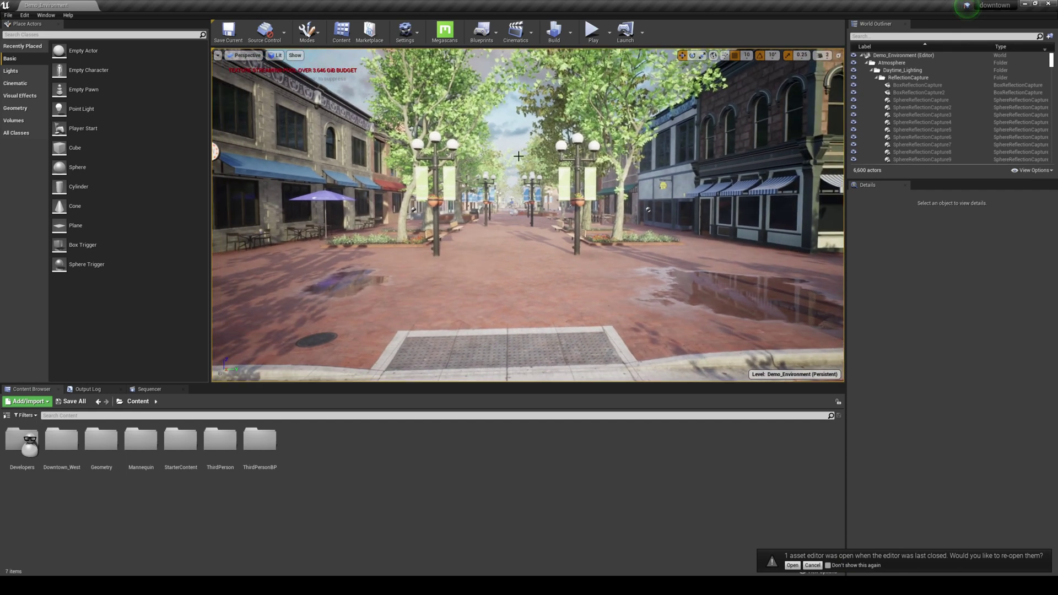
pyautogui.click(24, 15)
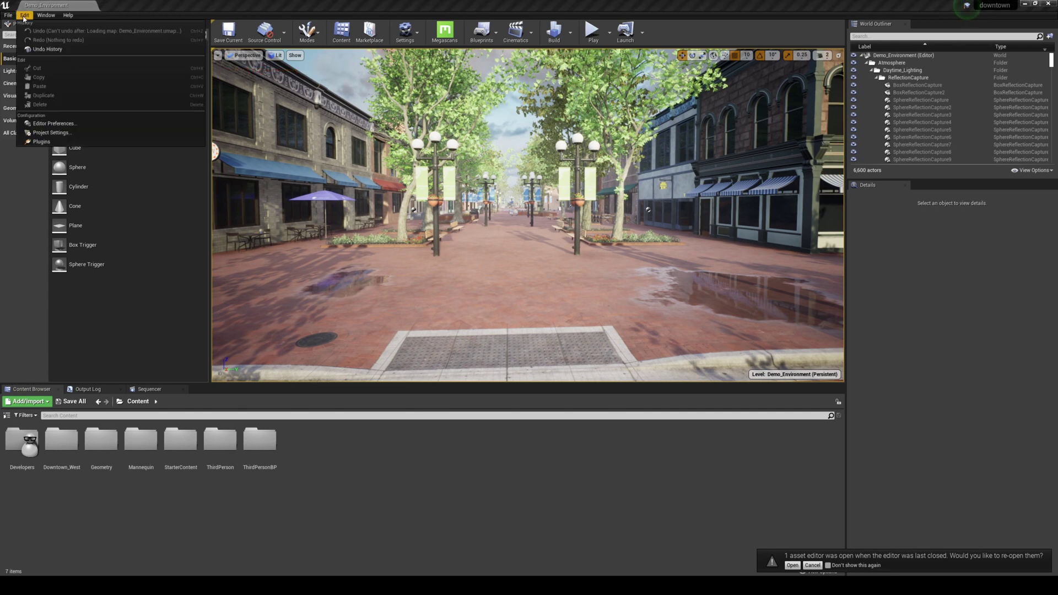
pyautogui.click(42, 142)
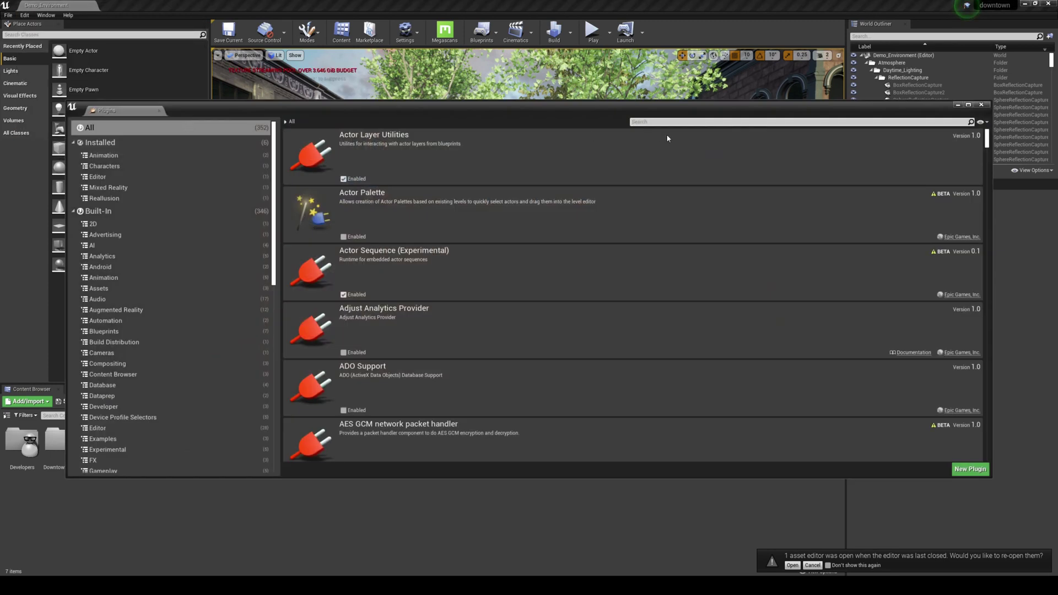
pyautogui.write('movie')
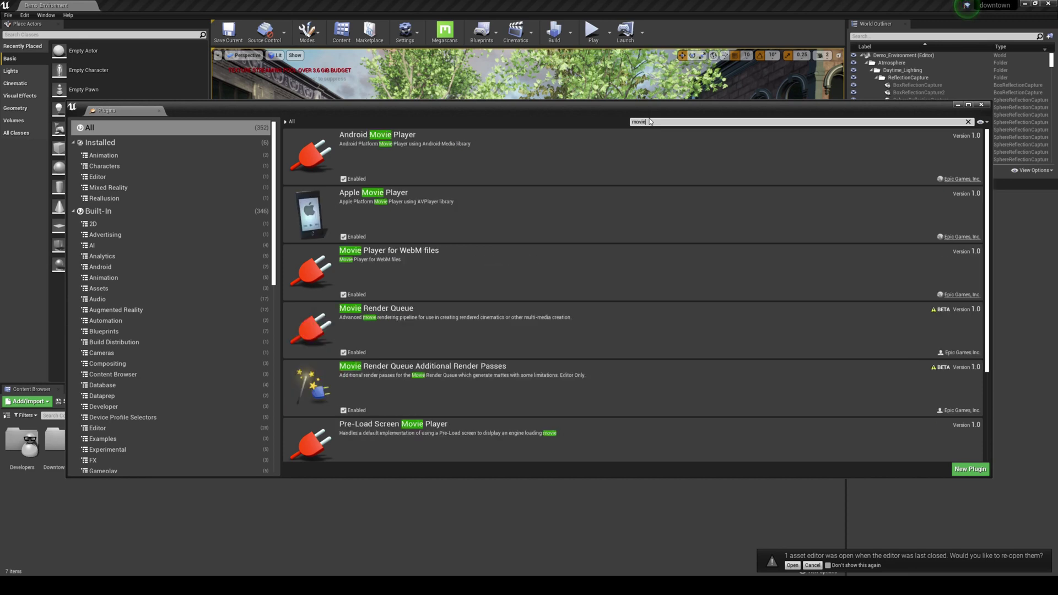
pyautogui.write(' re')
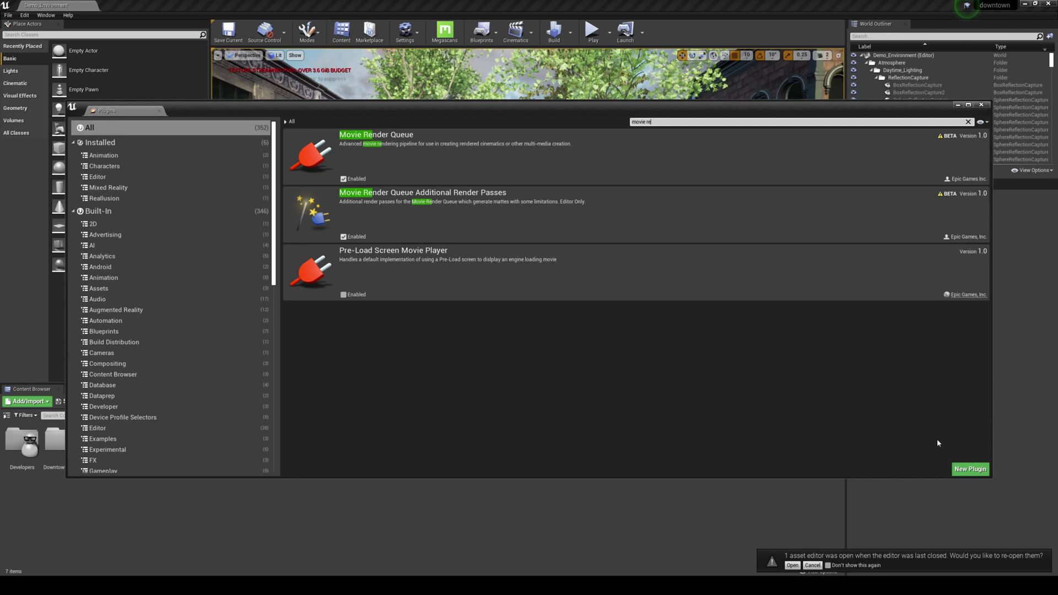
pyautogui.click(981, 105)
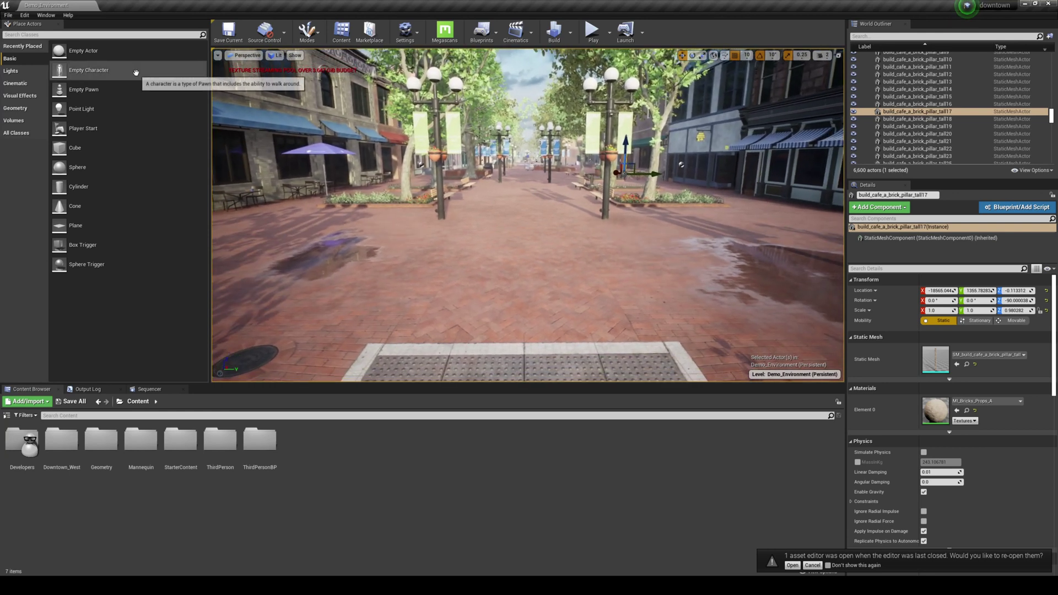
# Open the Output Log and run r.TextureStreaming to check texture streaming
pyautogui.click(46, 15)
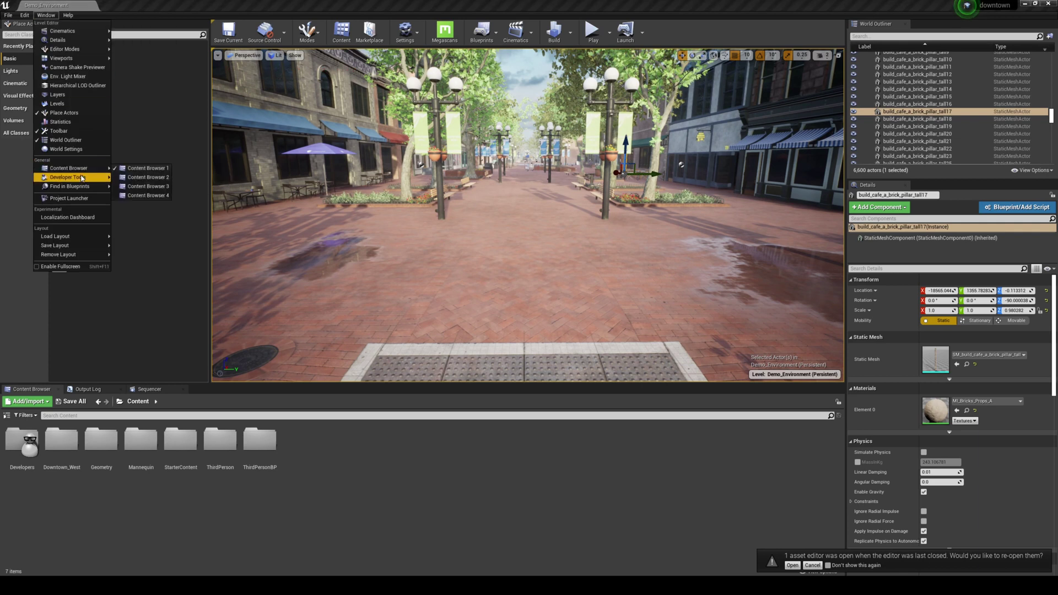
pyautogui.moveTo(81, 176)
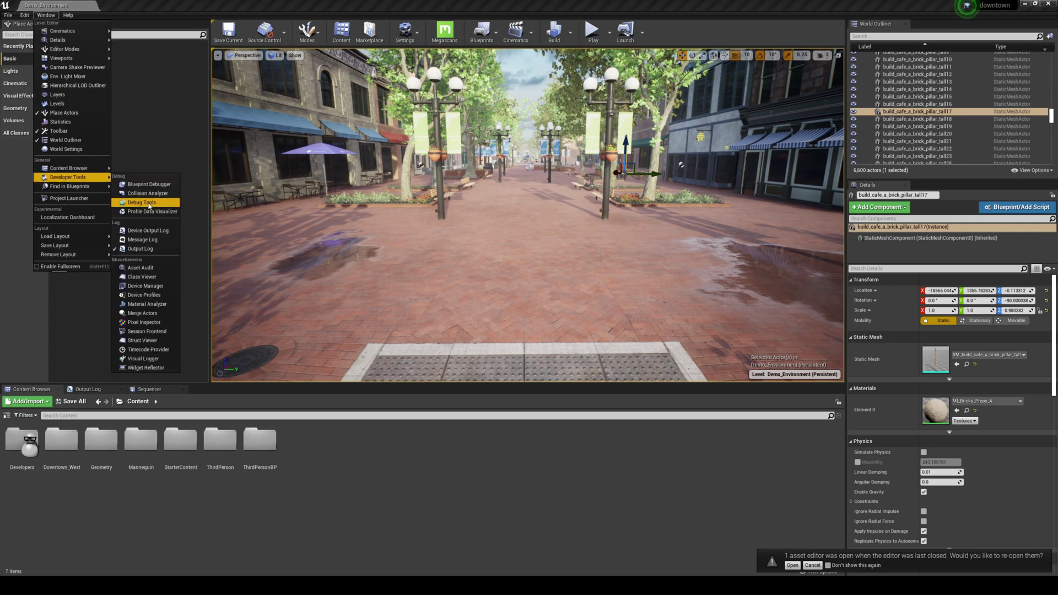
pyautogui.click(140, 249)
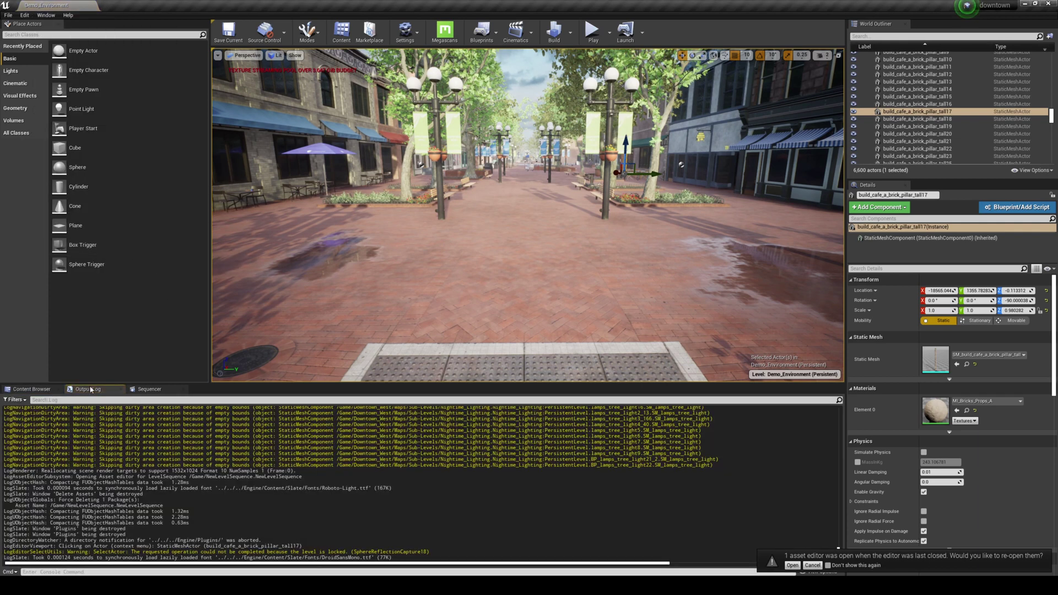
pyautogui.click(57, 572)
pyautogui.write('r.TextureStreaming')
pyautogui.press('Return')
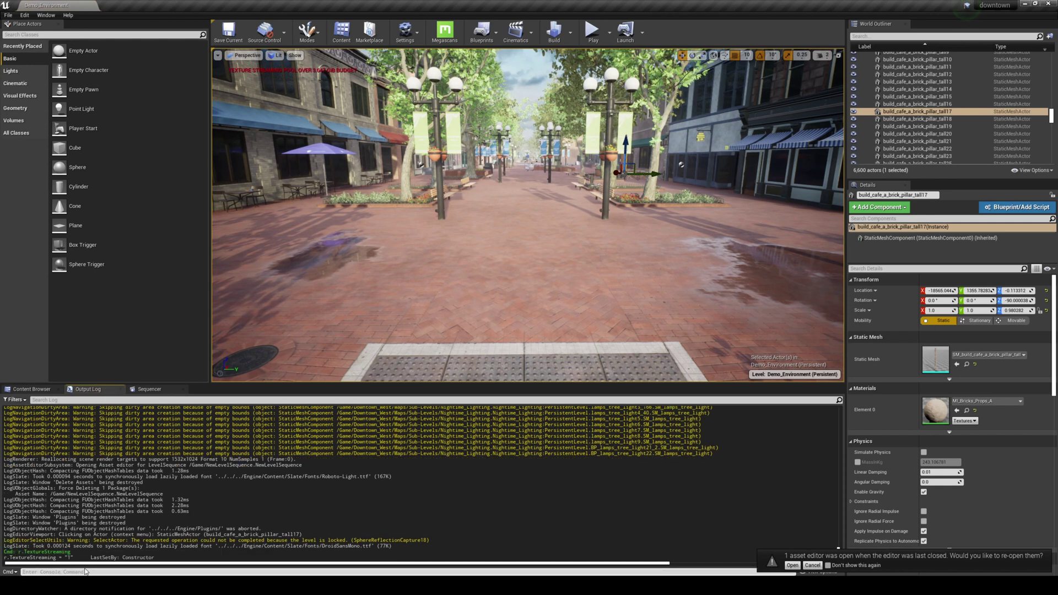
# Query r.Streaming.PoolSize, then set the texture pool size to 20000
pyautogui.write('poolsize')
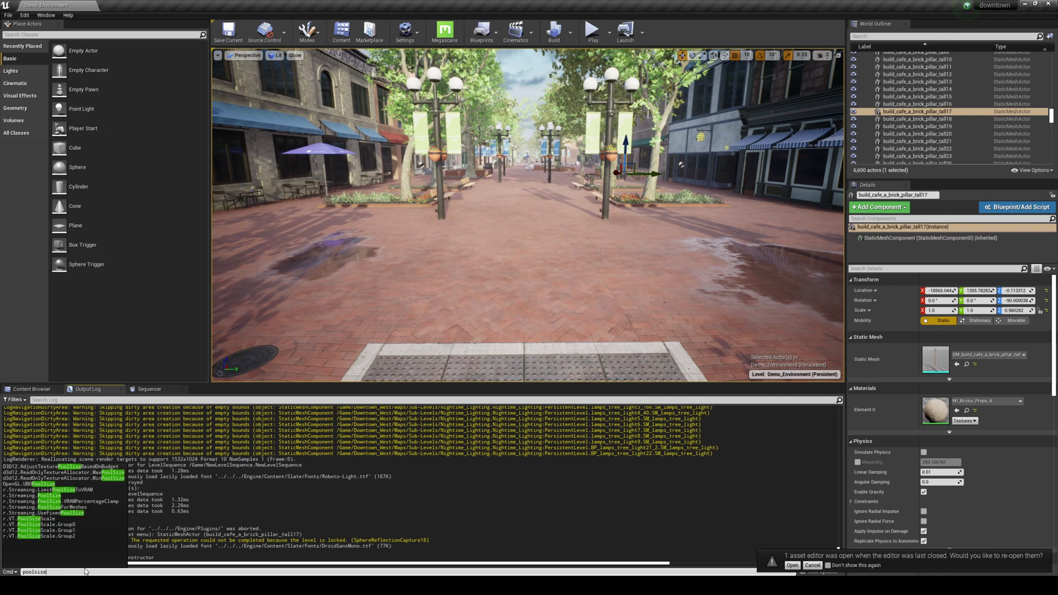
pyautogui.click(53, 495)
pyautogui.press('Return')
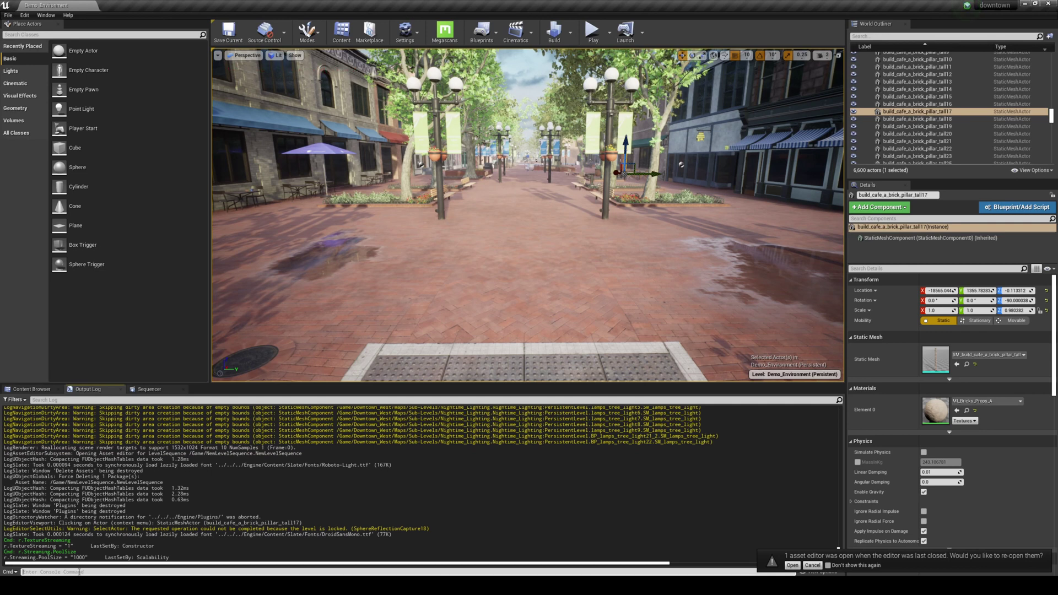
pyautogui.press('Up')
pyautogui.write('2')
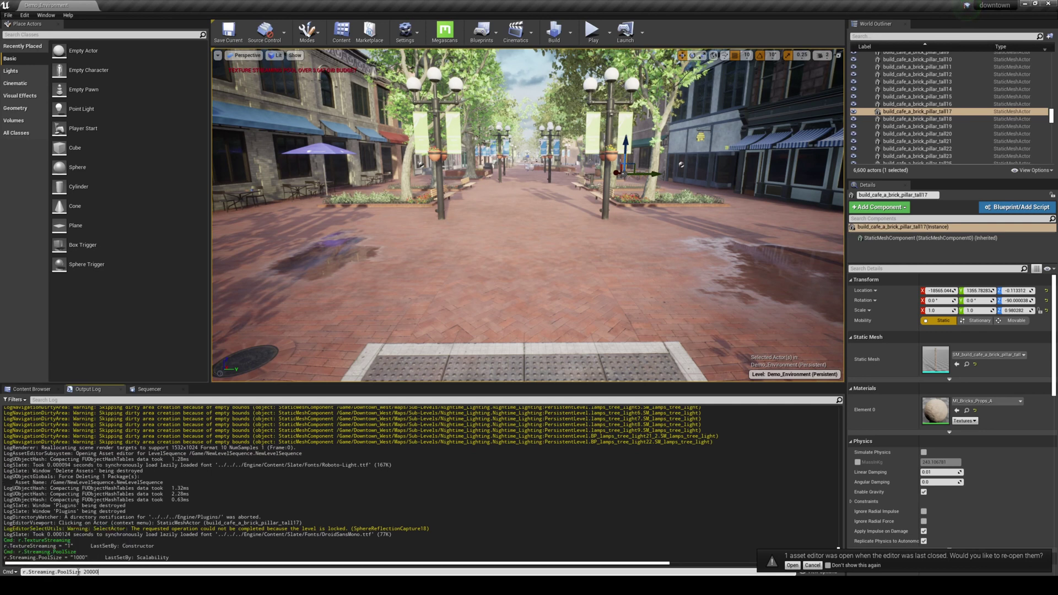
pyautogui.write('0000')
pyautogui.press('Return')
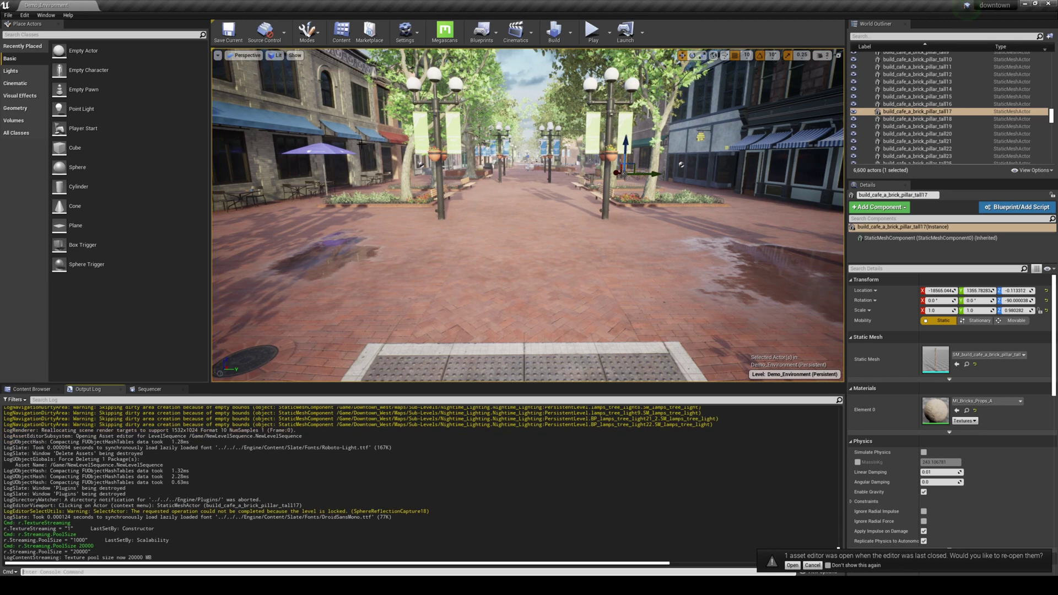
# Adjust camera speed and fly the viewport low over the red flowerbed beside the bench
pyautogui.moveTo(442, 226); pyautogui.dragTo(435, 176)
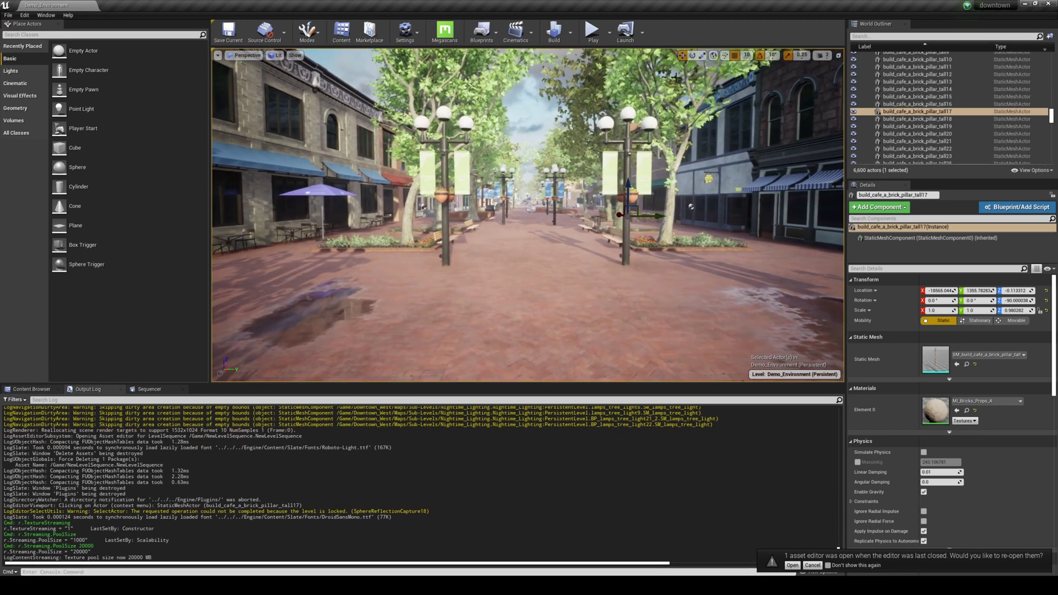
pyautogui.click(823, 55)
pyautogui.moveTo(701, 179); pyautogui.dragTo(733, 179)
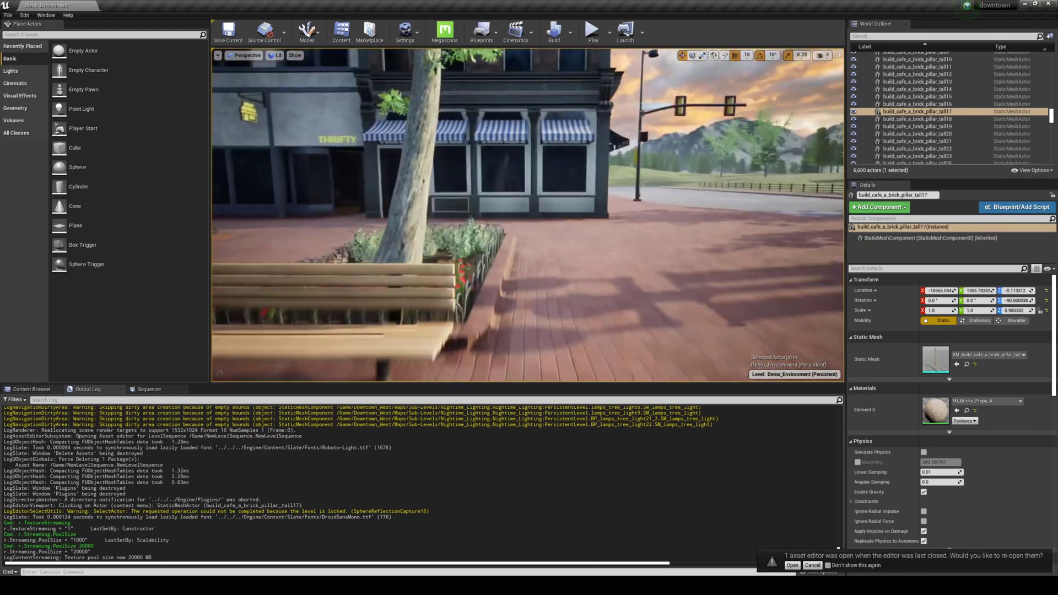
pyautogui.press('w')
pyautogui.press('w')
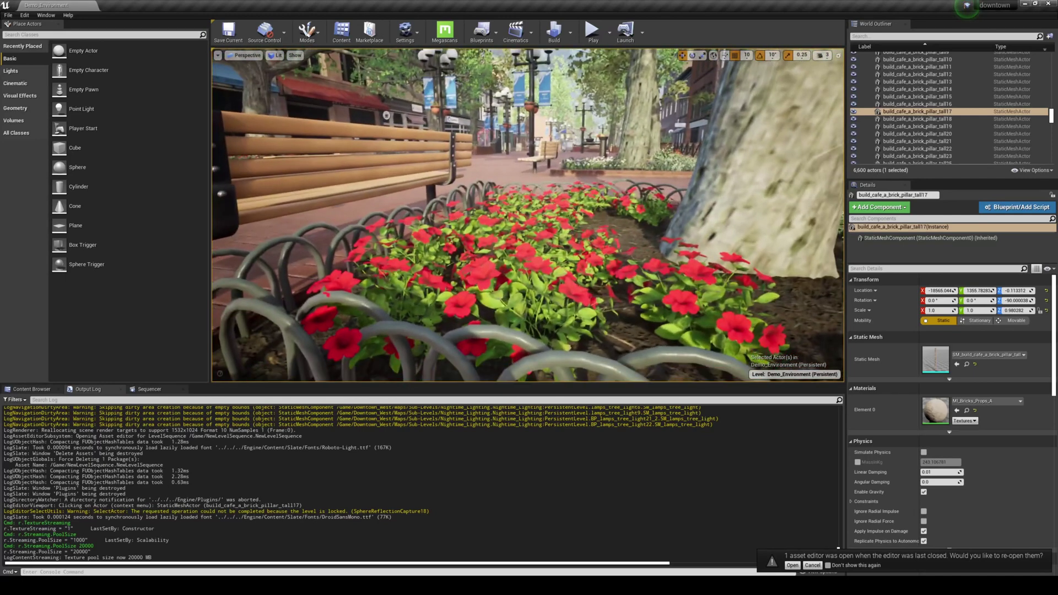
pyautogui.press('w')
pyautogui.press('w')
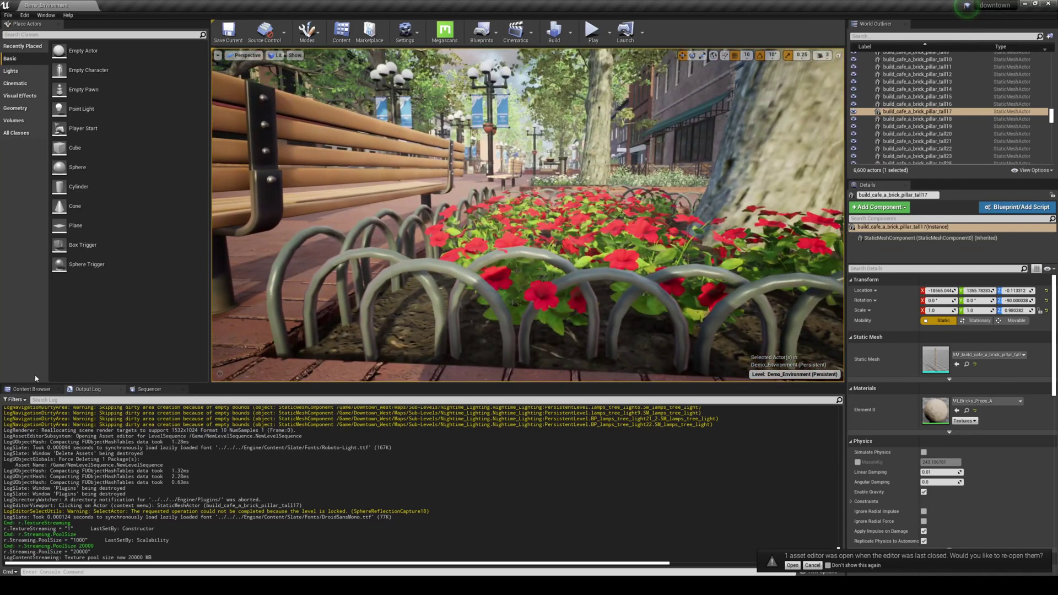
# Add a new level sequence and save it as NewLevelSequence
pyautogui.click(30, 388)
pyautogui.press('w')
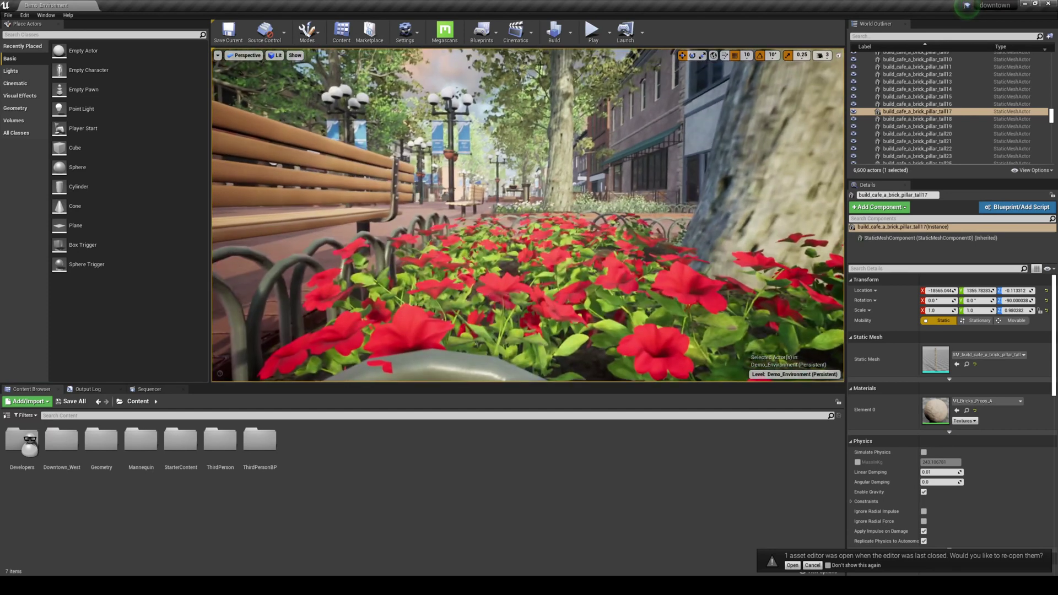
pyautogui.click(540, 56)
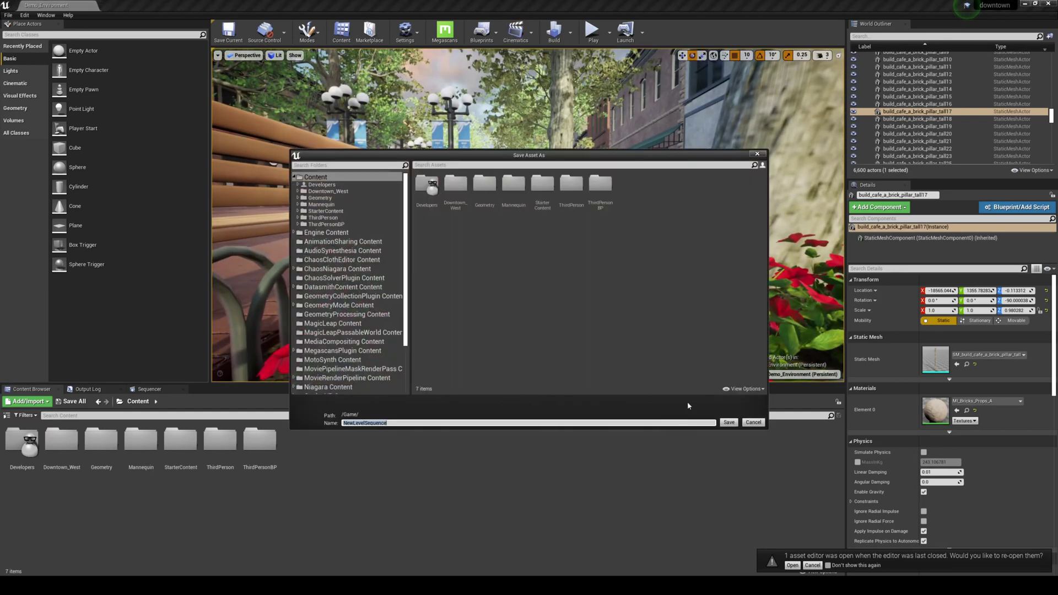
pyautogui.click(728, 422)
pyautogui.press('w')
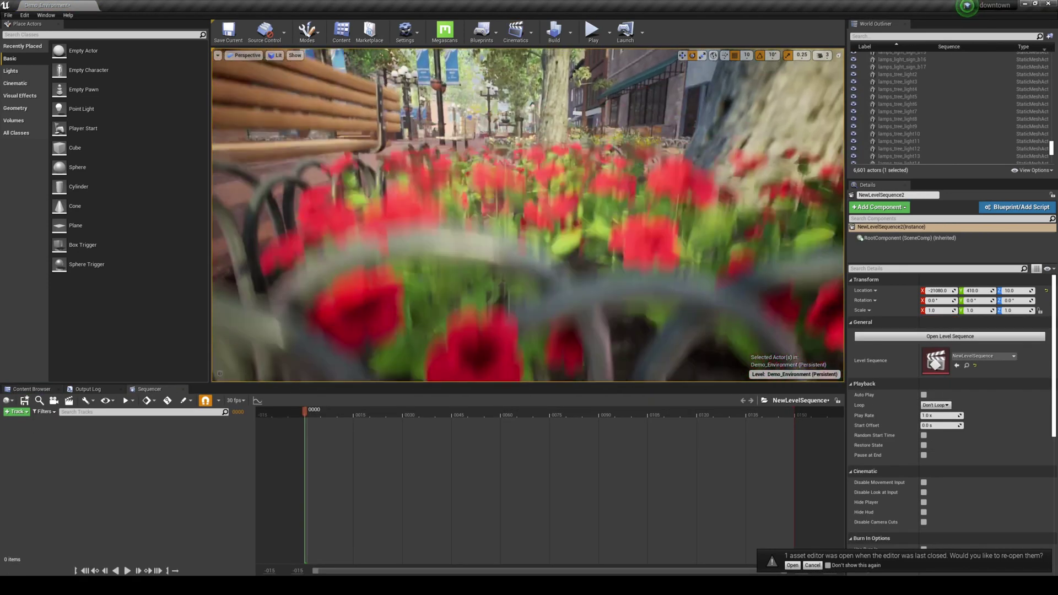
pyautogui.press('s')
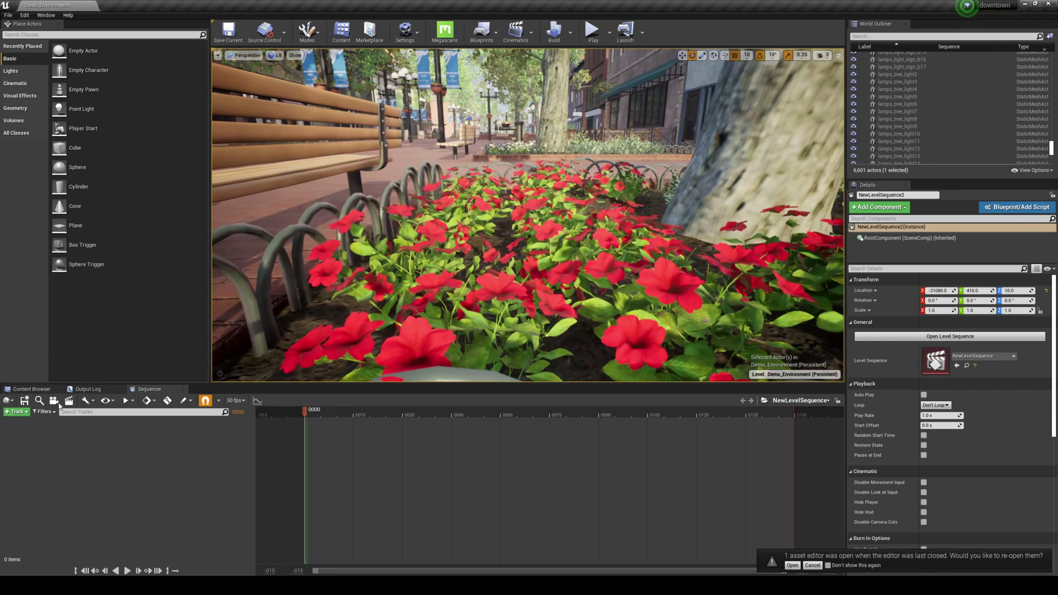
# Add a cine camera from the view and set manual focus distance to about 45.72 using the debug focus plane
pyautogui.click(53, 400)
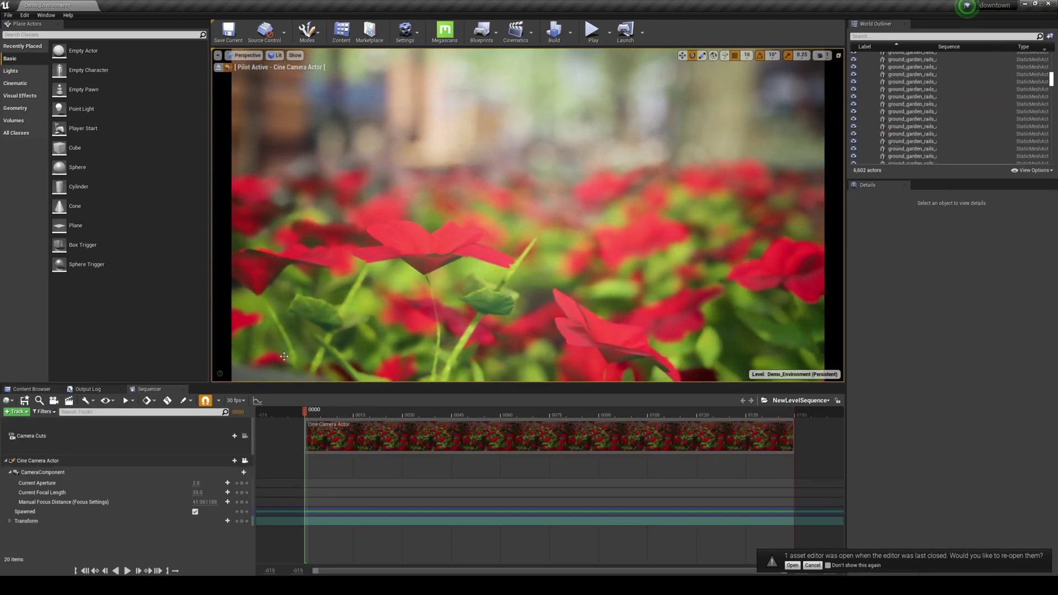
pyautogui.click(43, 472)
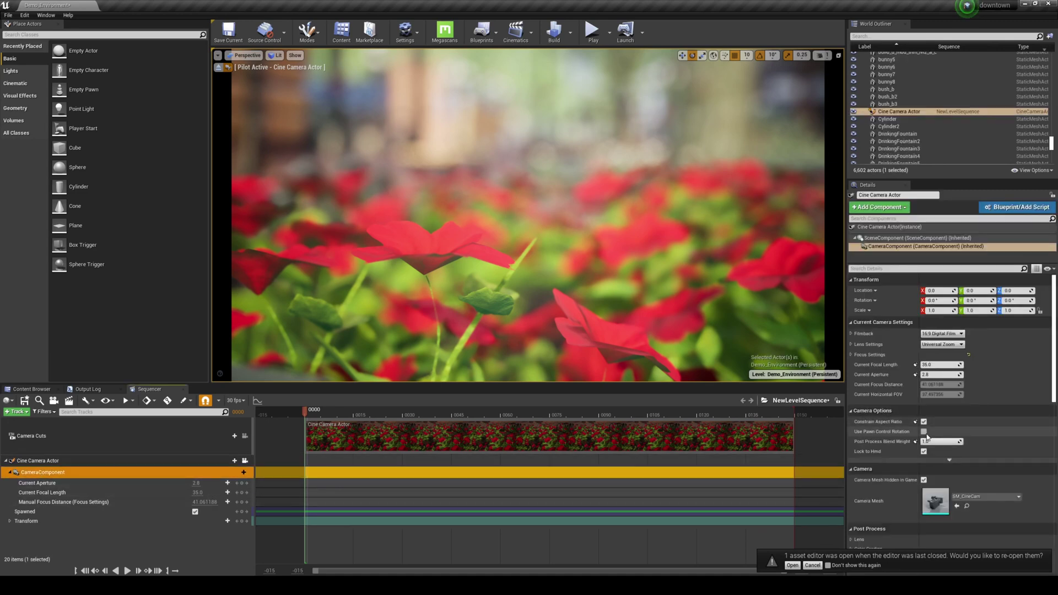
pyautogui.click(851, 345)
pyautogui.click(851, 345)
pyautogui.click(851, 354)
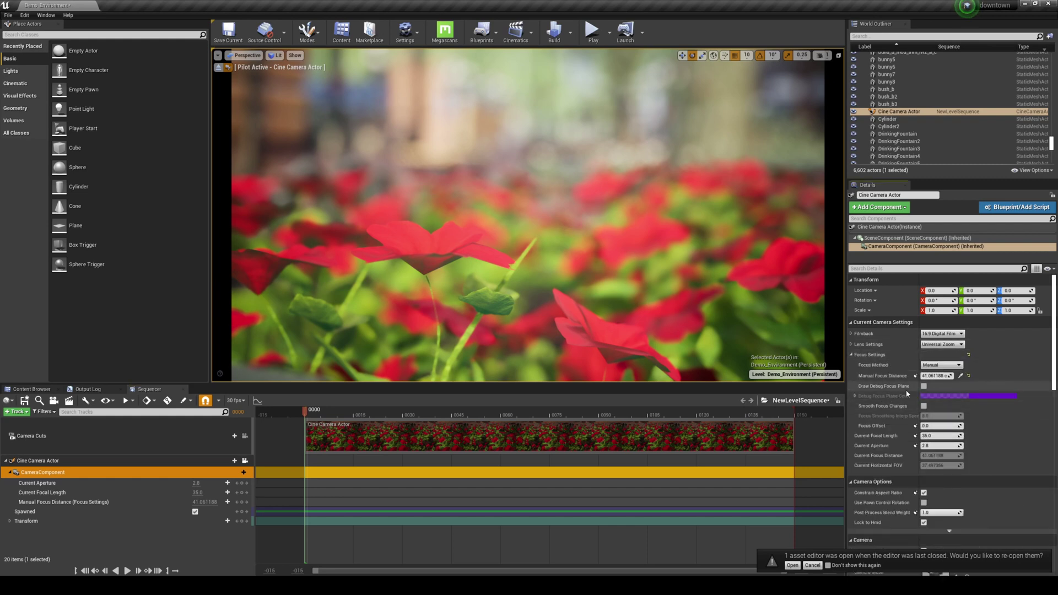
pyautogui.click(924, 386)
pyautogui.moveTo(937, 377); pyautogui.dragTo(943, 376)
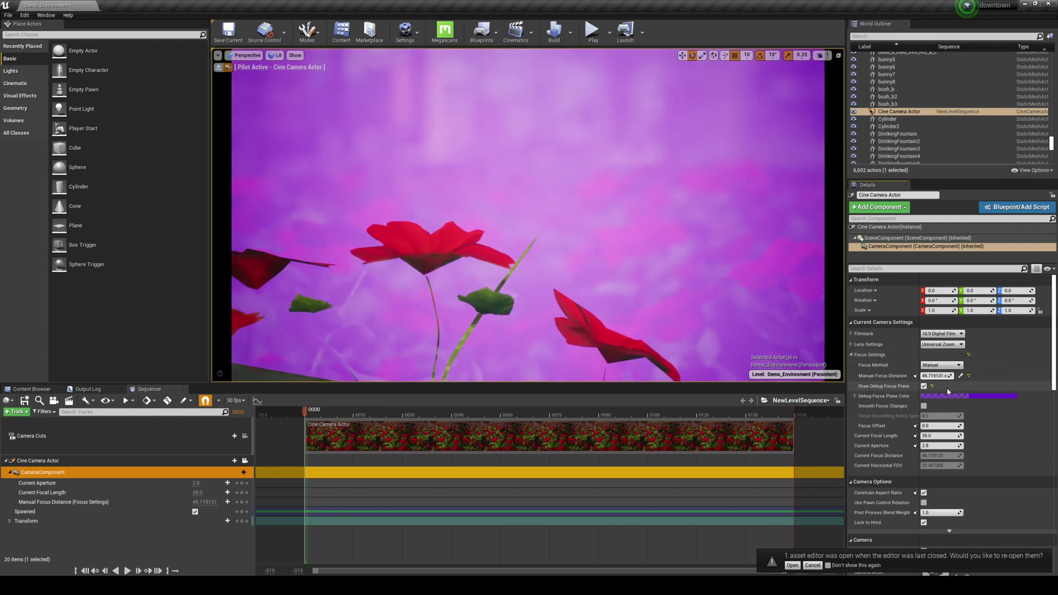
pyautogui.click(923, 385)
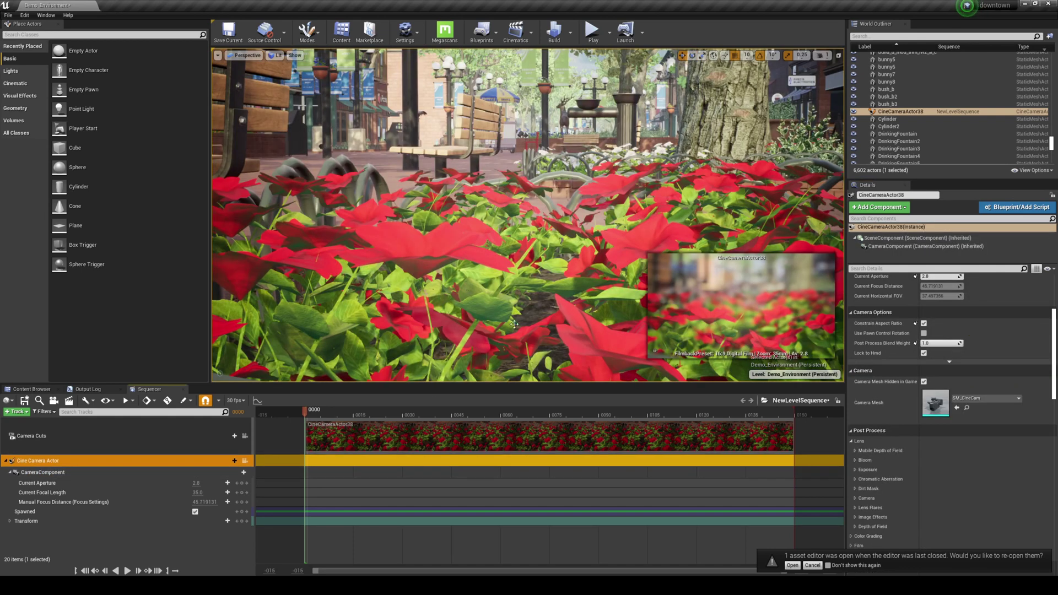
# Look through CineCameraActor38 in the viewport and deselect the camera actor
pyautogui.click(244, 55)
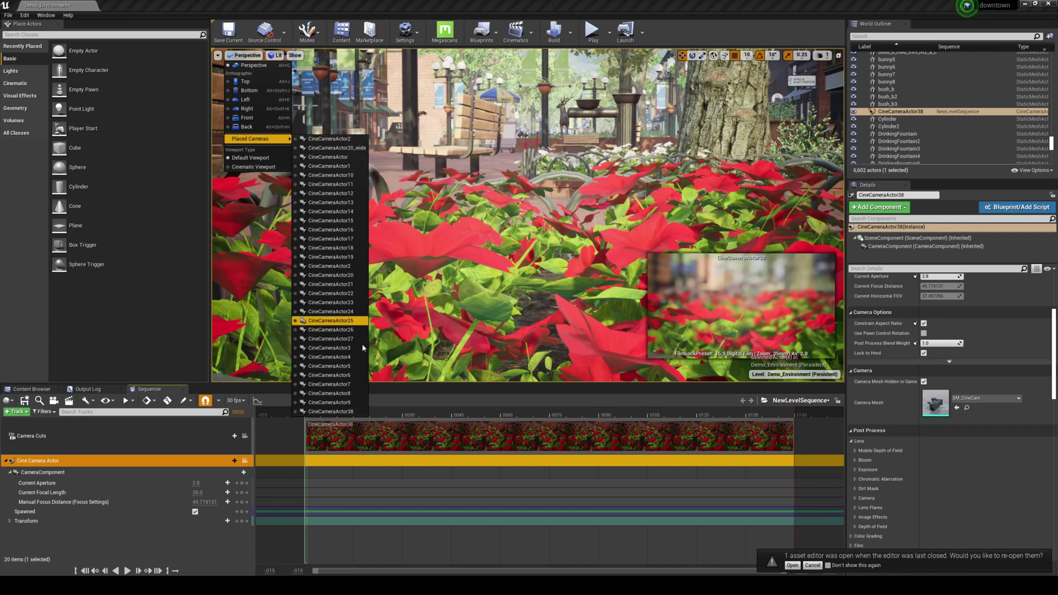
pyautogui.click(357, 412)
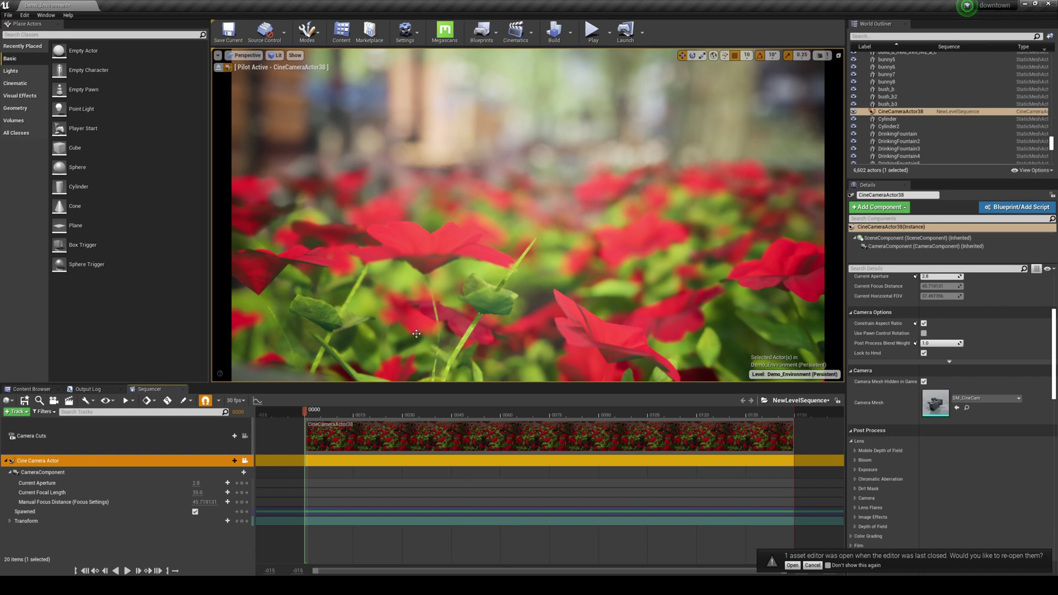
pyautogui.press('Escape')
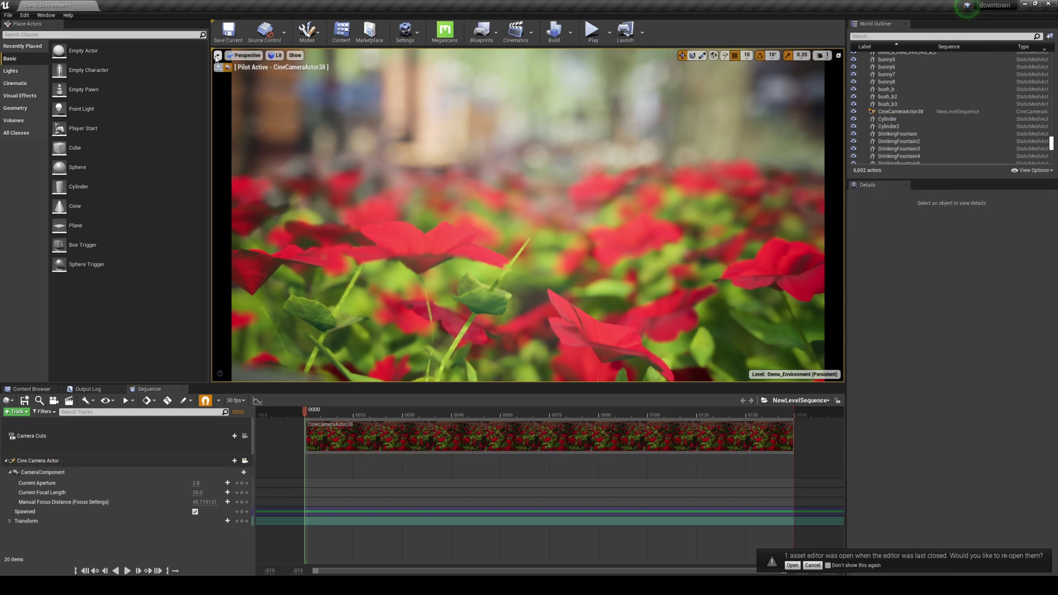
# Open the High Resolution Screenshot settings and close them again
pyautogui.click(218, 55)
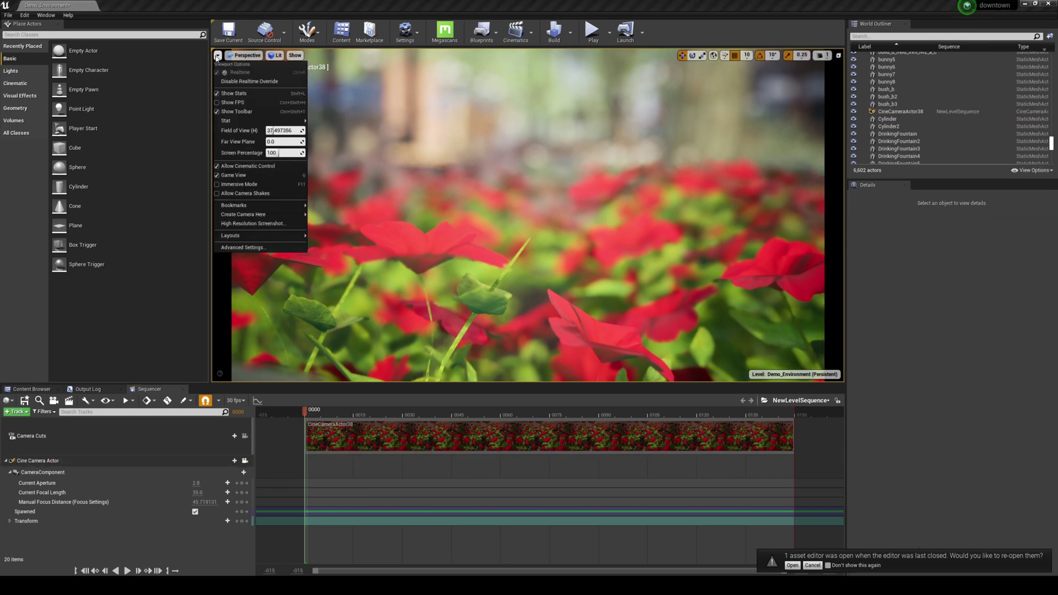
pyautogui.click(255, 223)
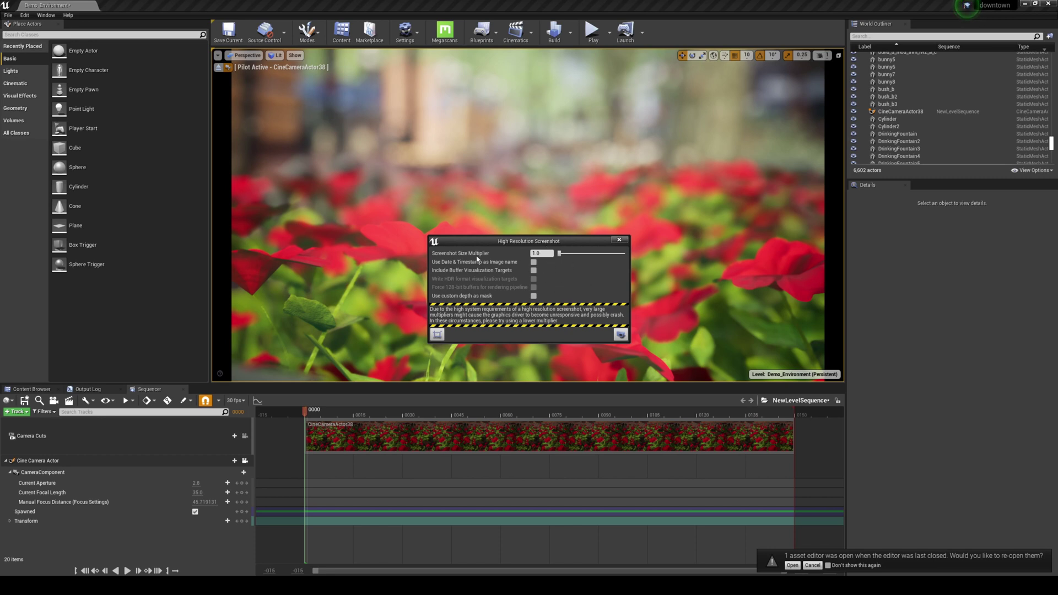
pyautogui.click(619, 242)
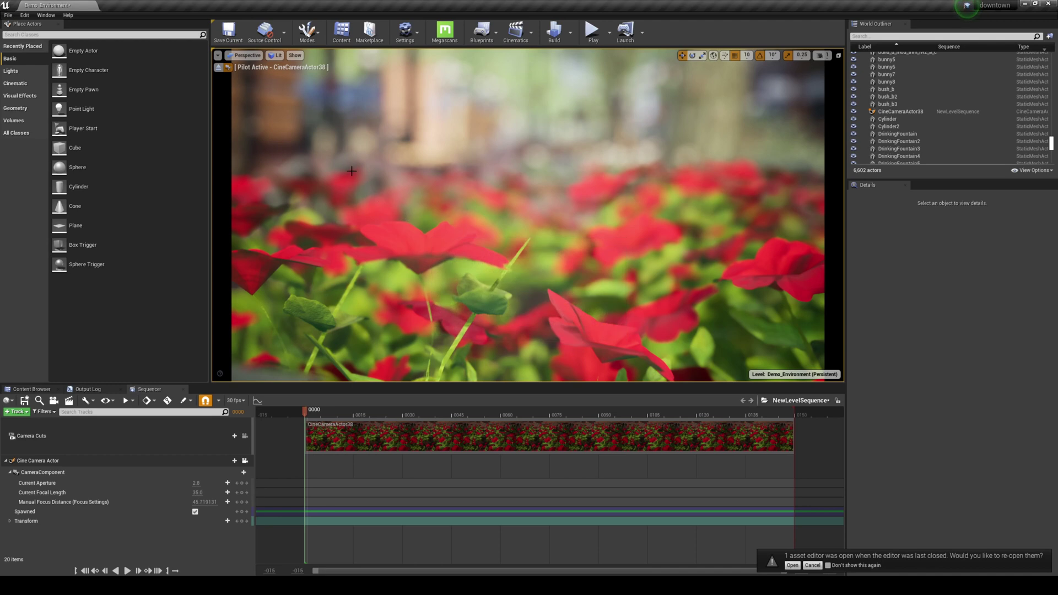
# Open the Movie Render Queue, add NewLevelSequence as a job, and open its settings
pyautogui.click(46, 15)
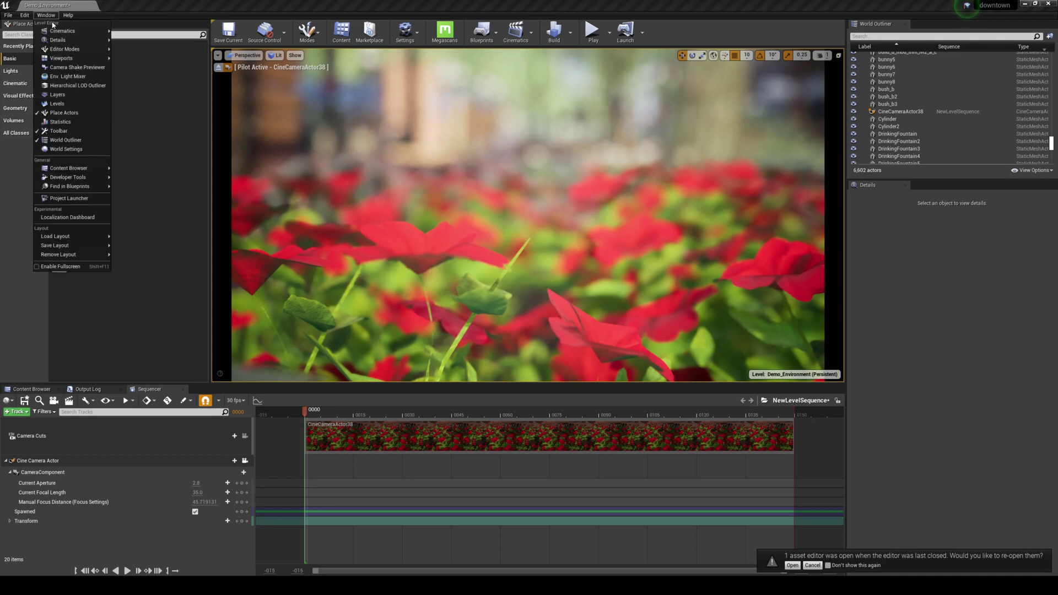
pyautogui.moveTo(55, 32)
pyautogui.click(150, 31)
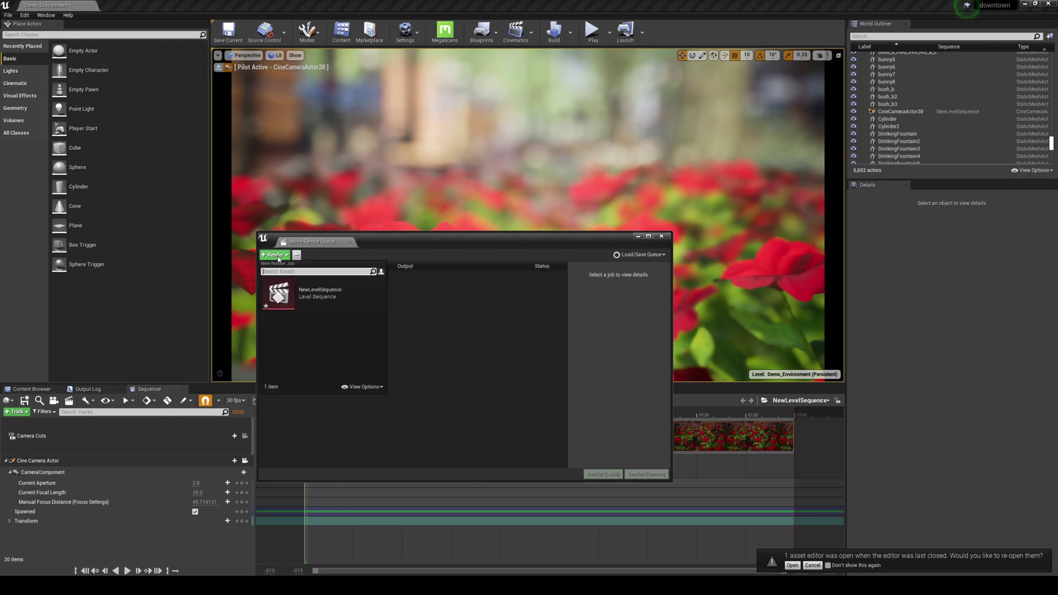
pyautogui.click(309, 294)
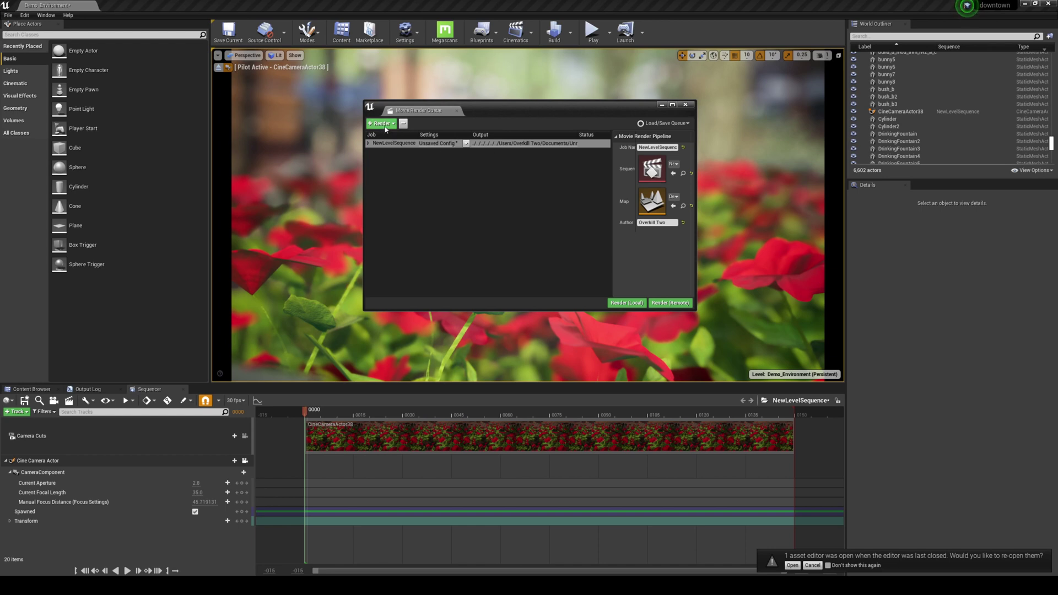
pyautogui.click(436, 145)
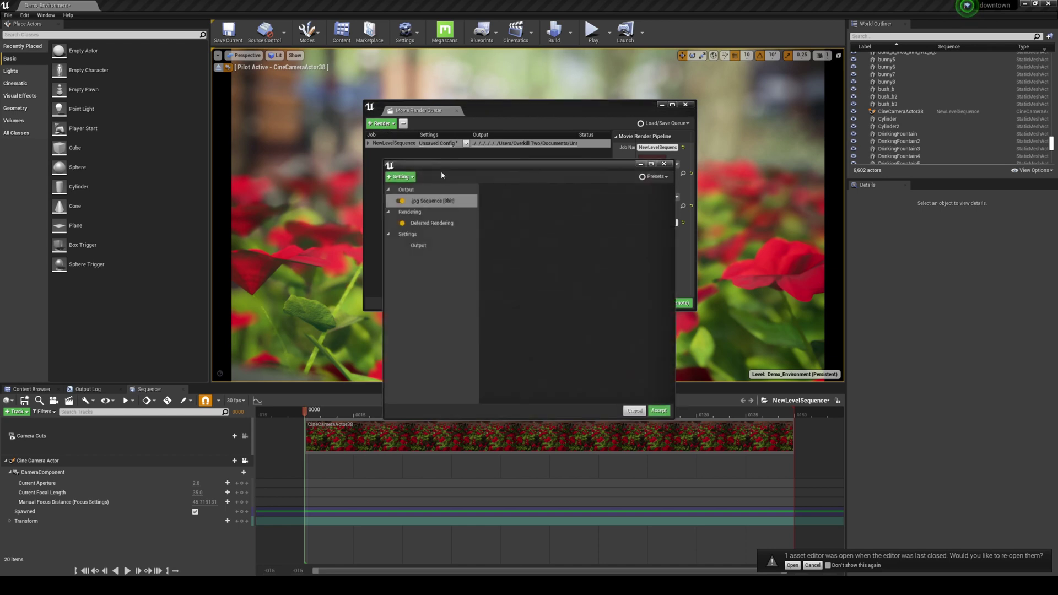
# Swap jpg output for a png sequence and add Anti-aliasing and High Resolution settings
pyautogui.click(432, 200)
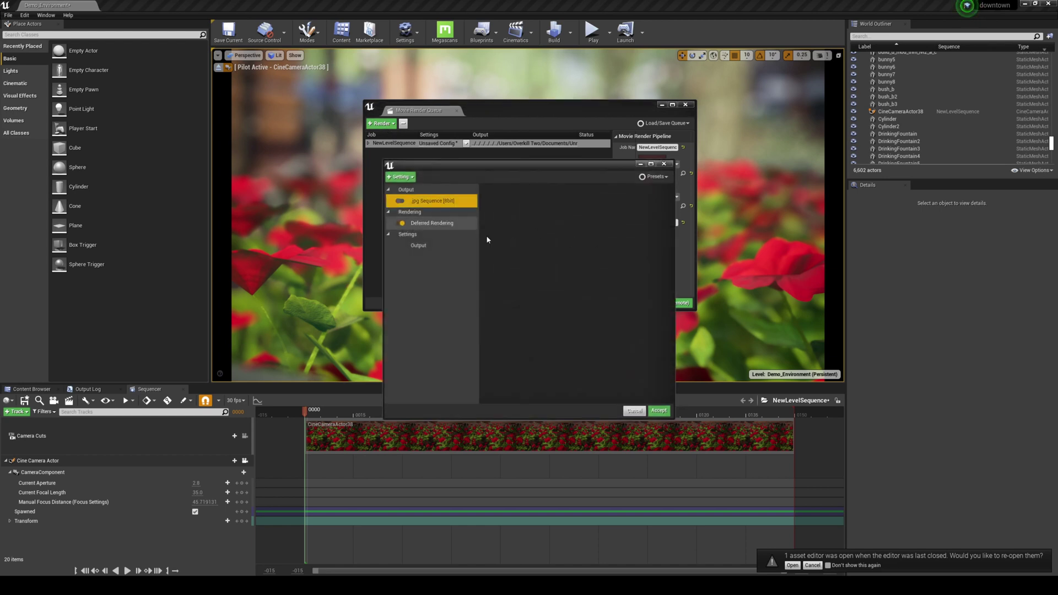
pyautogui.click(400, 177)
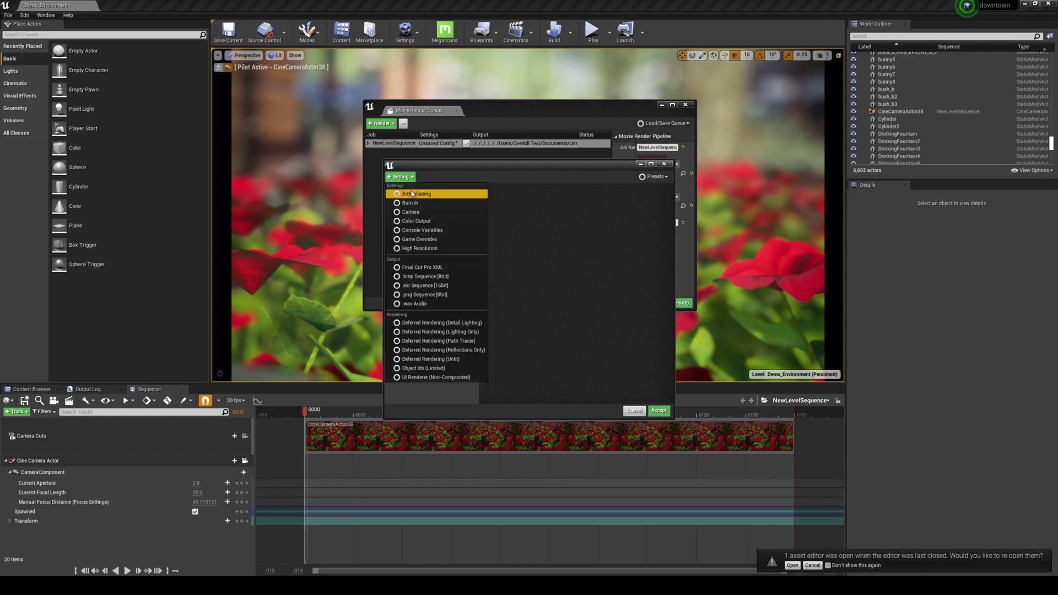
pyautogui.click(412, 194)
pyautogui.click(406, 177)
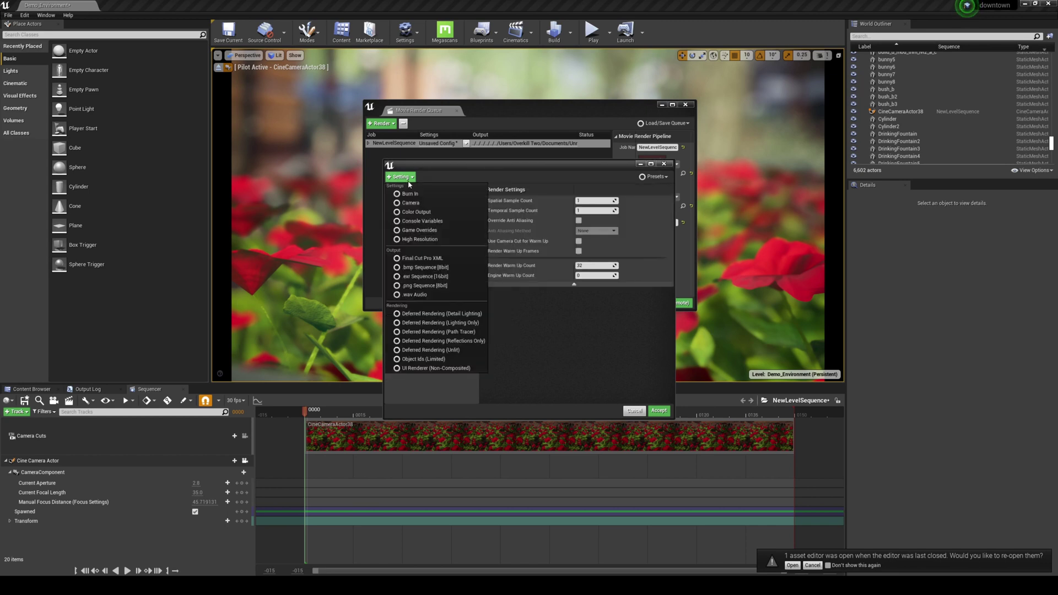
pyautogui.click(425, 239)
pyautogui.click(401, 178)
pyautogui.click(433, 276)
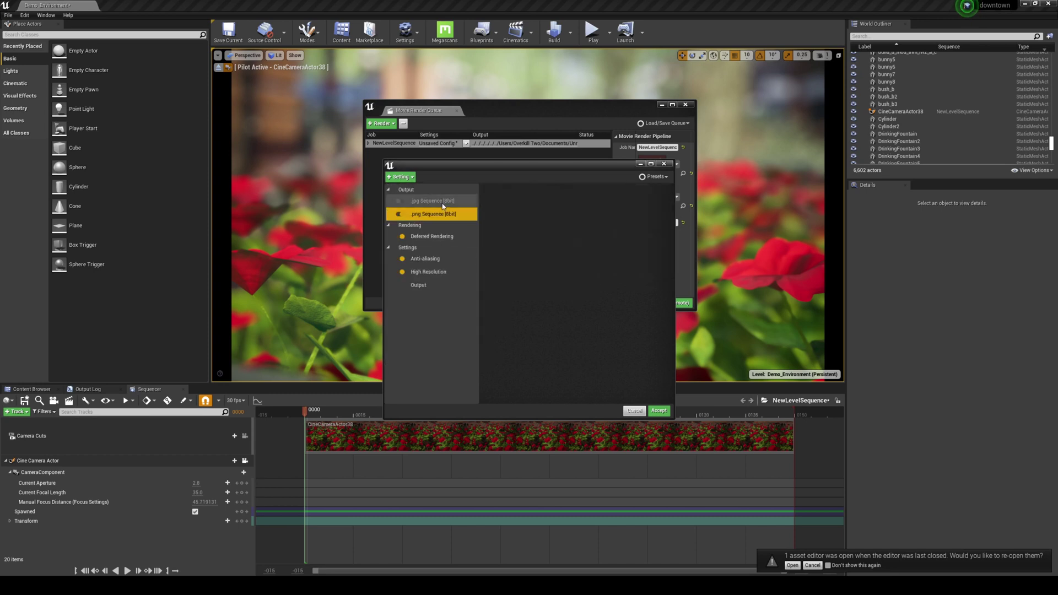
# Set Temporal Sample Count to 32 and override anti-aliasing with method None
pyautogui.click(427, 258)
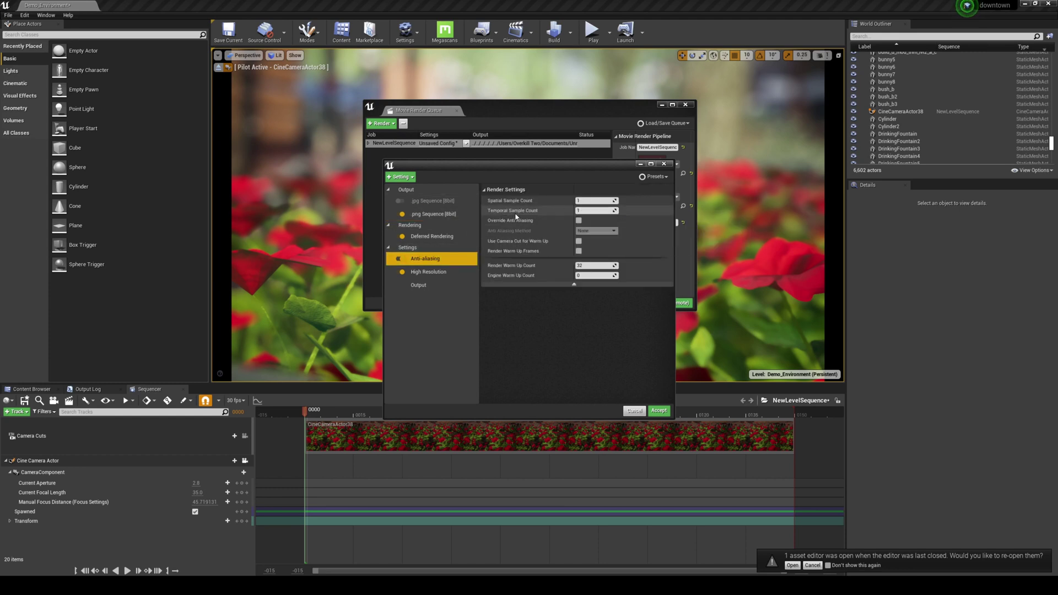
pyautogui.click(583, 211)
pyautogui.write('32')
pyautogui.press('Return')
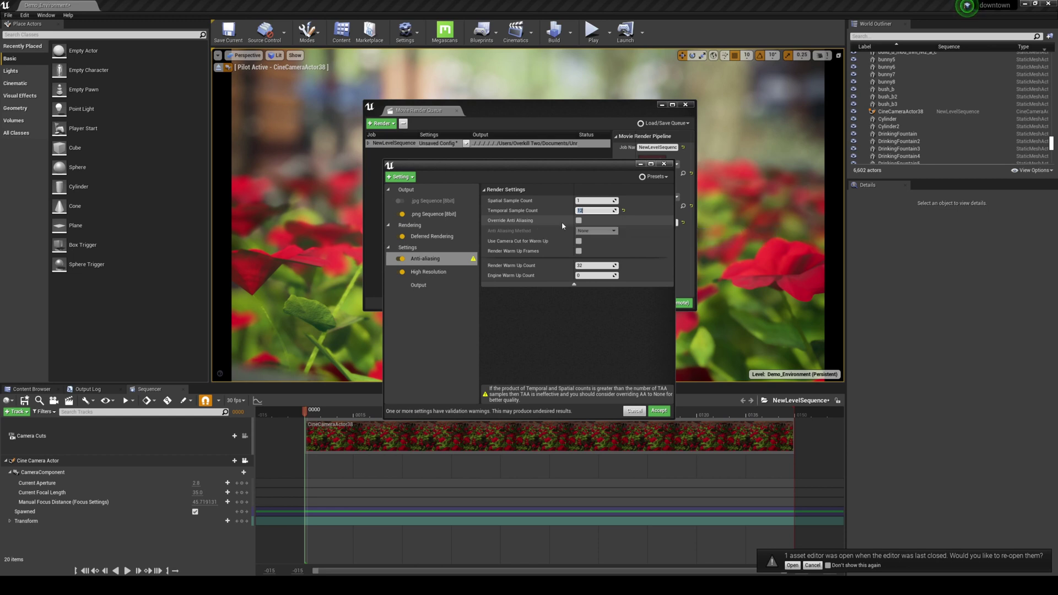
pyautogui.click(578, 220)
pyautogui.click(596, 230)
pyautogui.click(592, 239)
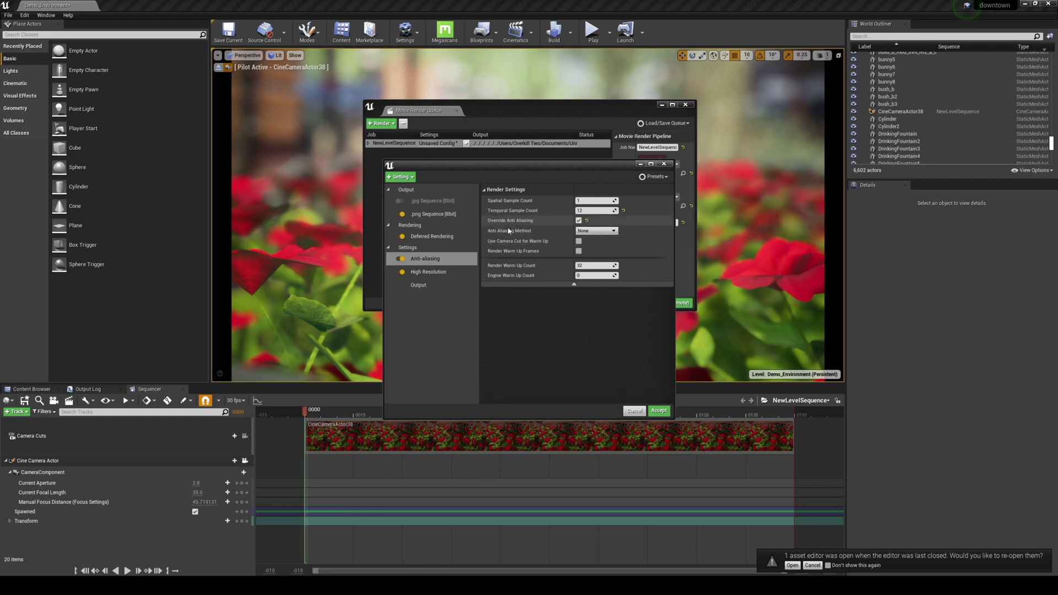
# Set the Engine Warm Up Count to 32
pyautogui.click(574, 285)
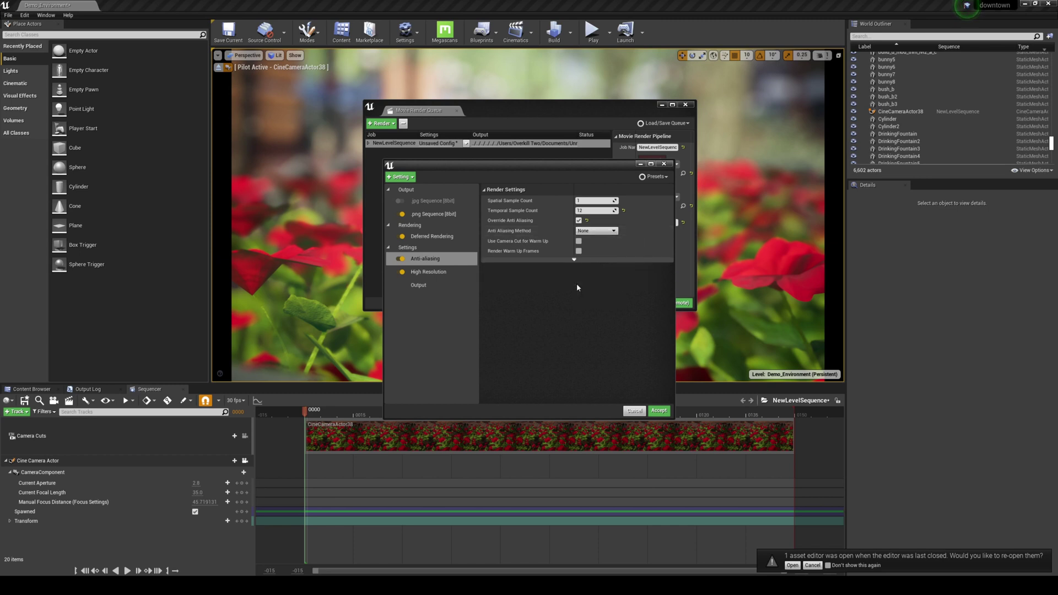
pyautogui.click(574, 258)
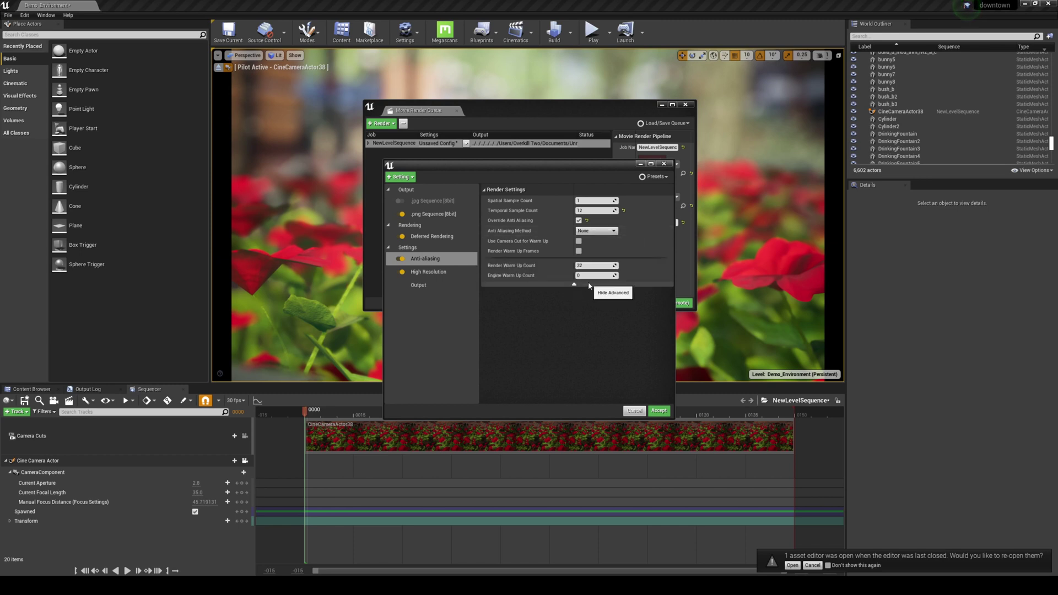
pyautogui.click(589, 276)
pyautogui.write('32')
pyautogui.press('Return')
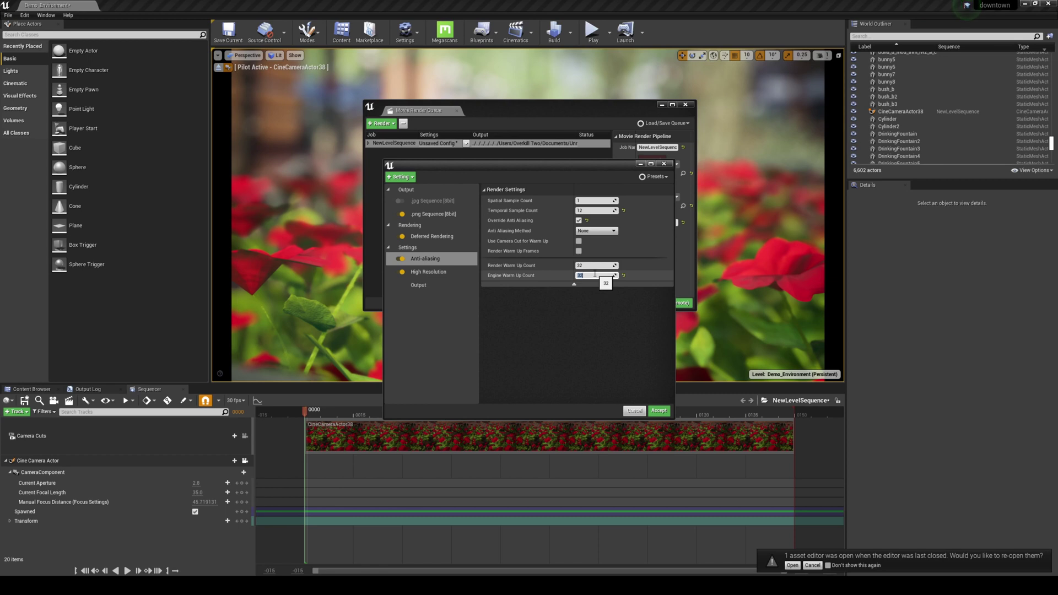
# Give High Resolution a Tile Count of 4 and Overlap Ratio of 0.1 (16 tiles of 576x324)
pyautogui.click(432, 271)
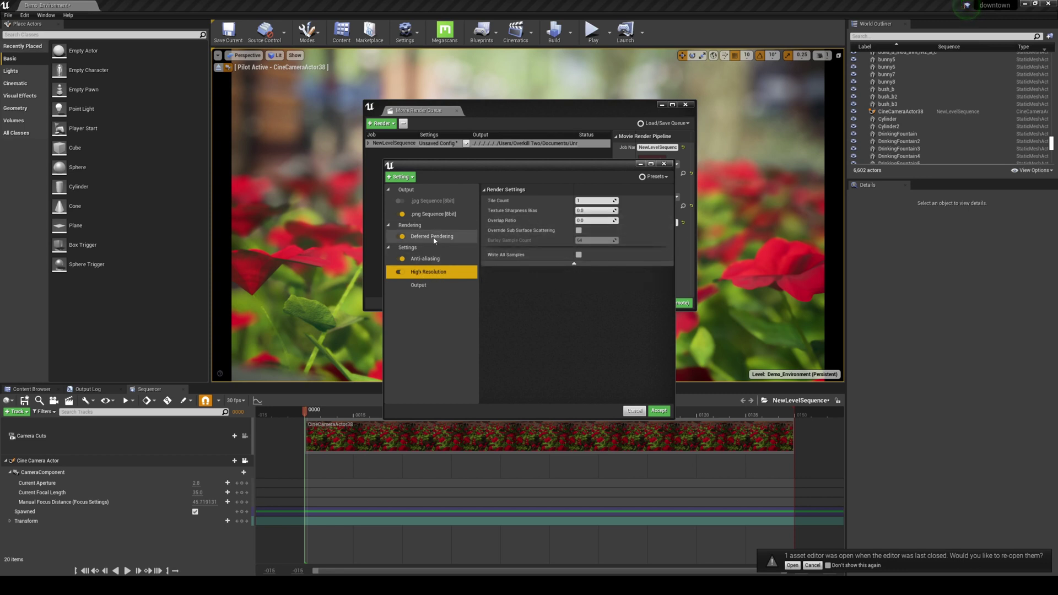
pyautogui.click(579, 200)
pyautogui.write('4')
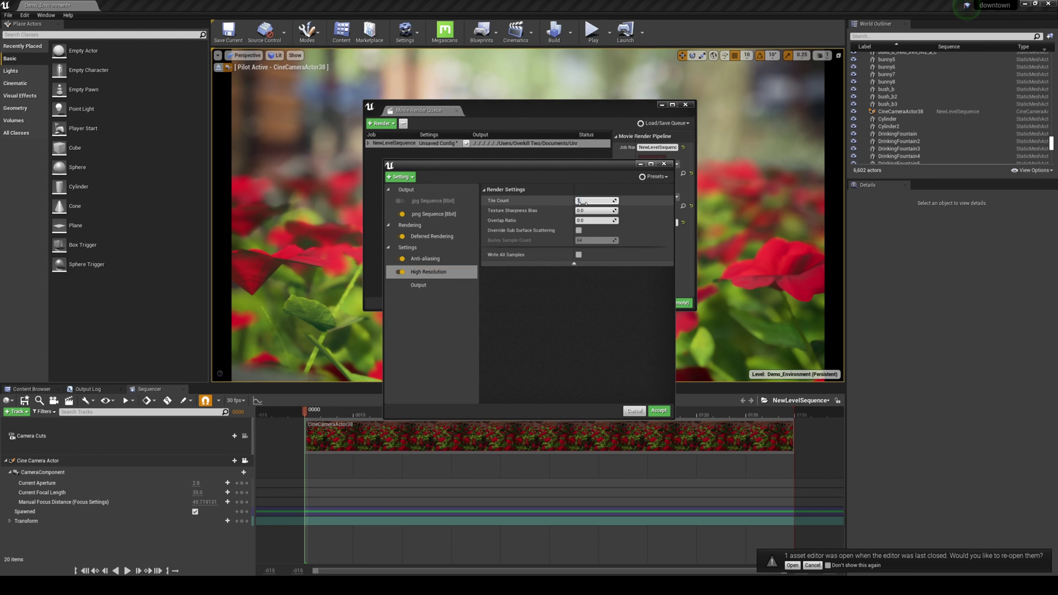
pyautogui.press('Tab')
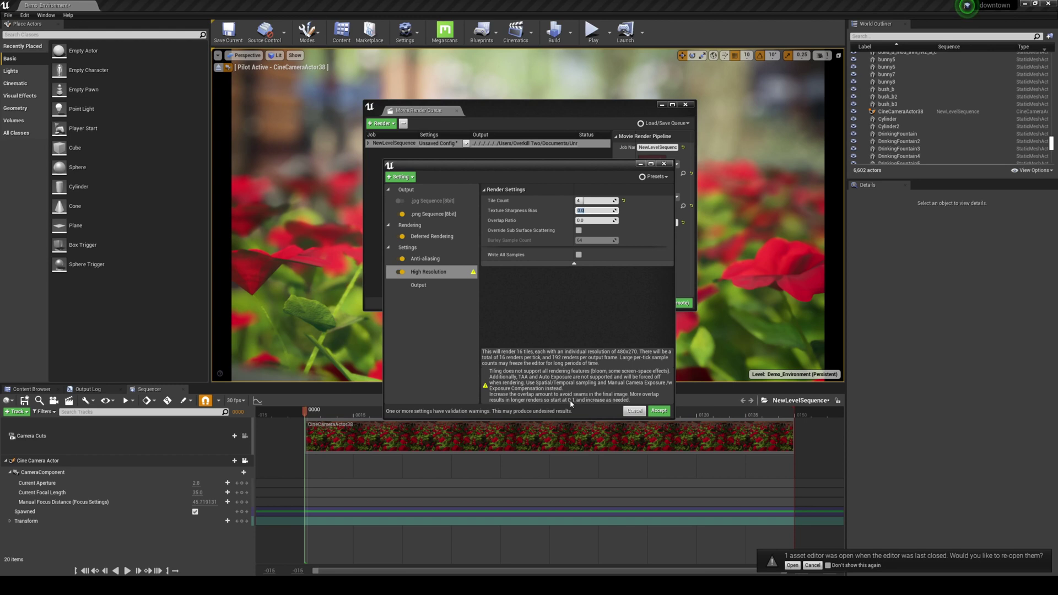
pyautogui.click(587, 220)
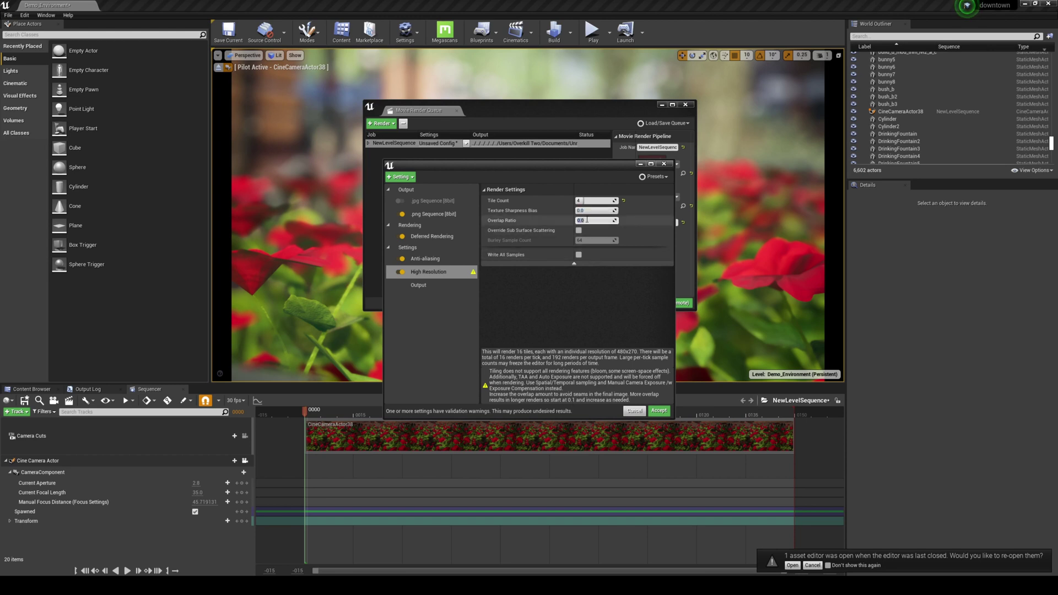
pyautogui.write('0.1')
pyautogui.press('Return')
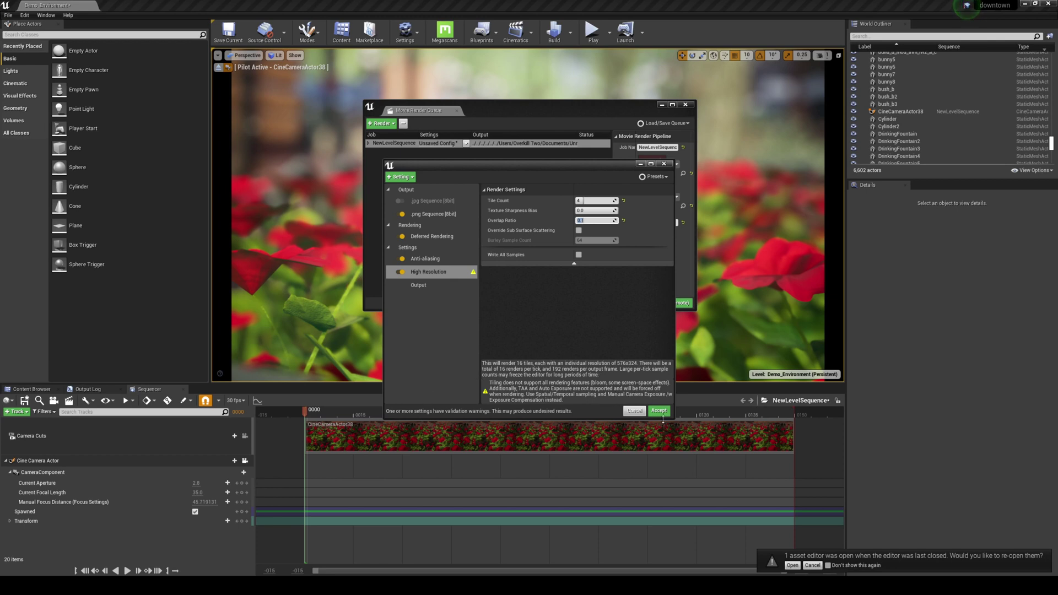
# Choose a Desktop output folder and set output resolution to 7680x4320
pyautogui.click(447, 286)
pyautogui.click(642, 204)
pyautogui.click(802, 440)
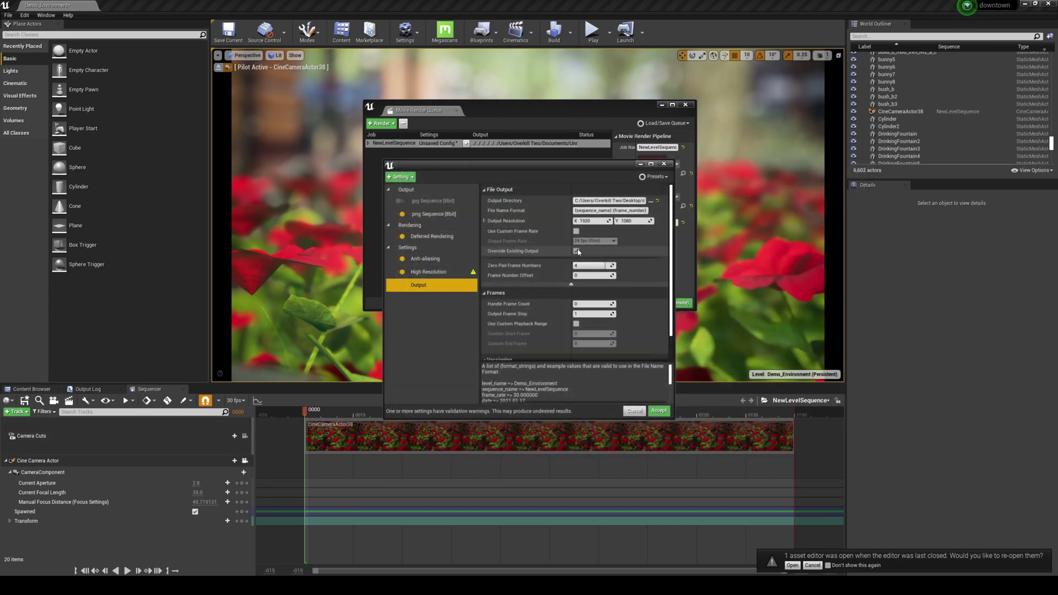
pyautogui.click(595, 221)
pyautogui.write('7680')
pyautogui.press('Tab')
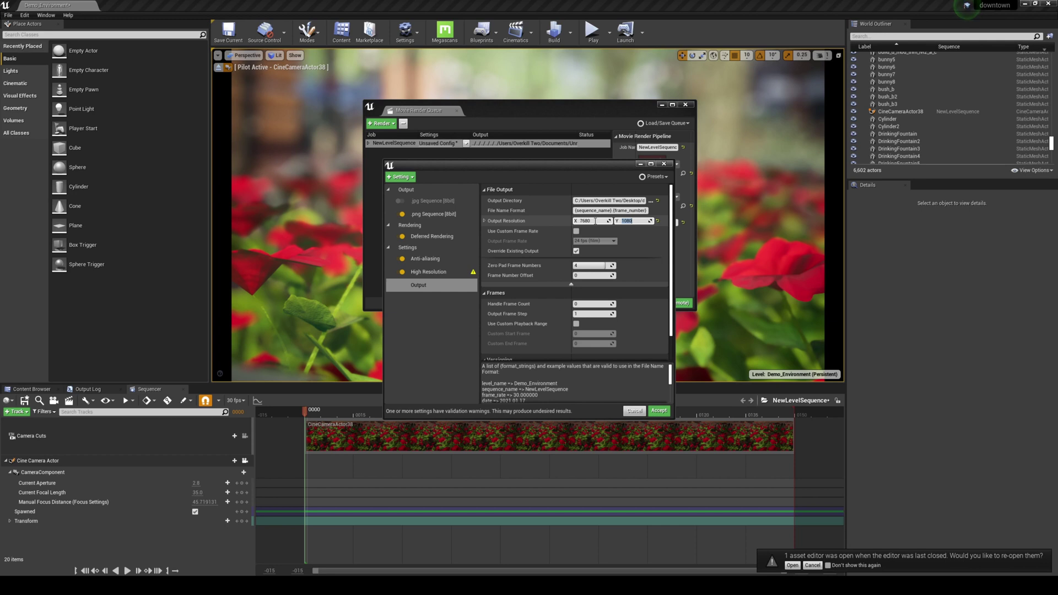
pyautogui.write('4320')
pyautogui.press('Return')
# Enable a custom 24 fps frame rate and a custom playback range starting at frame 25
pyautogui.click(575, 232)
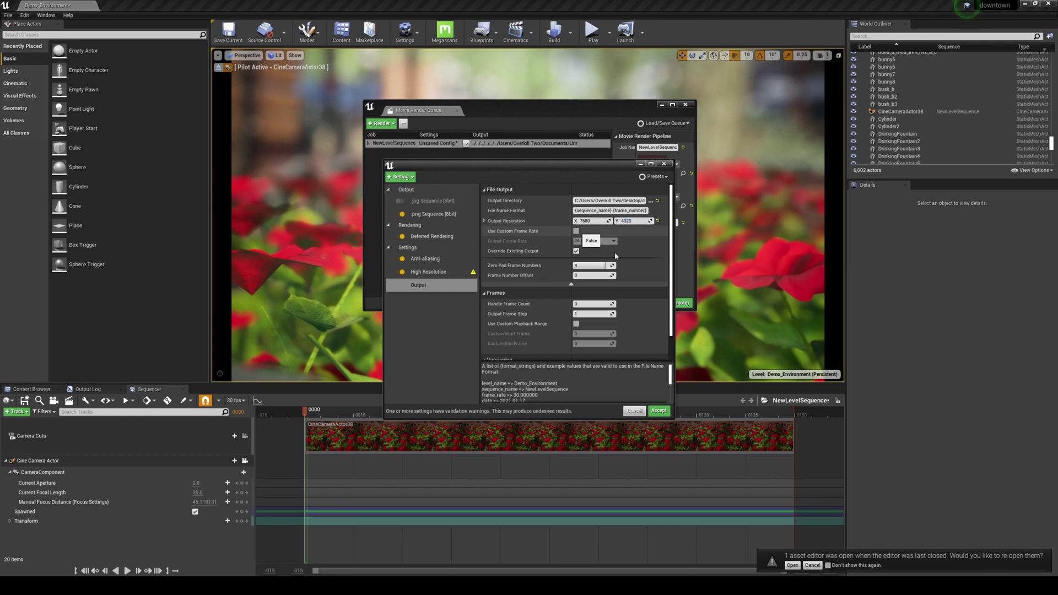
pyautogui.click(575, 324)
pyautogui.click(582, 333)
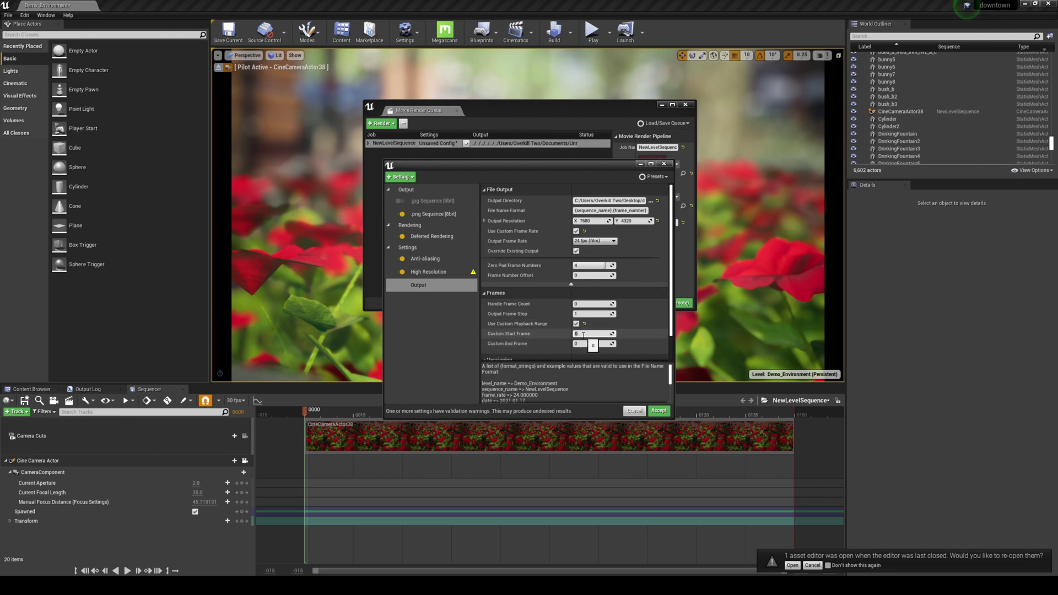
pyautogui.write('25')
pyautogui.press('Return')
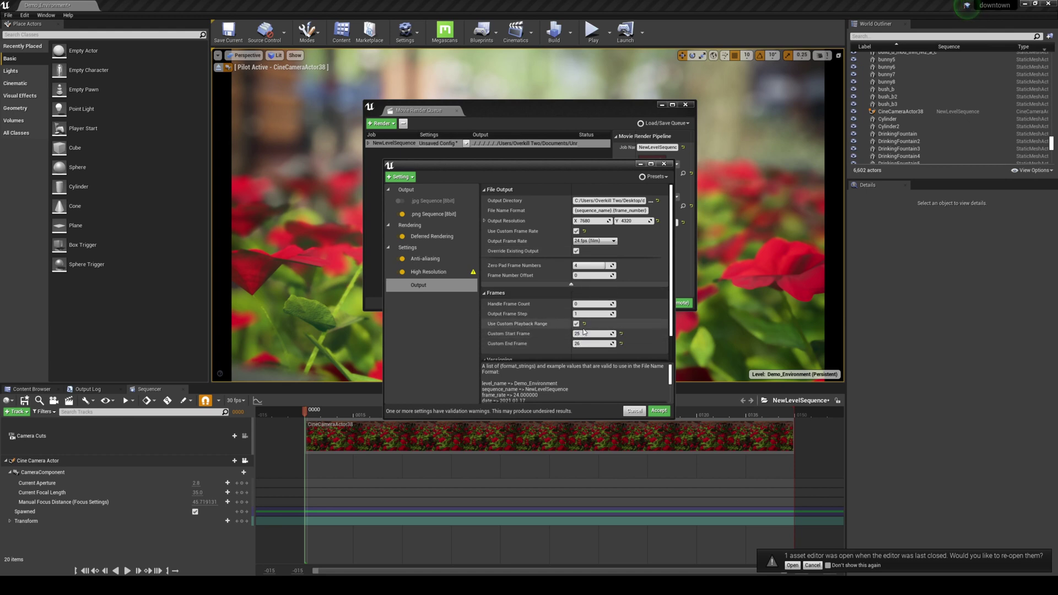
pyautogui.scroll(-2, 660, 330)
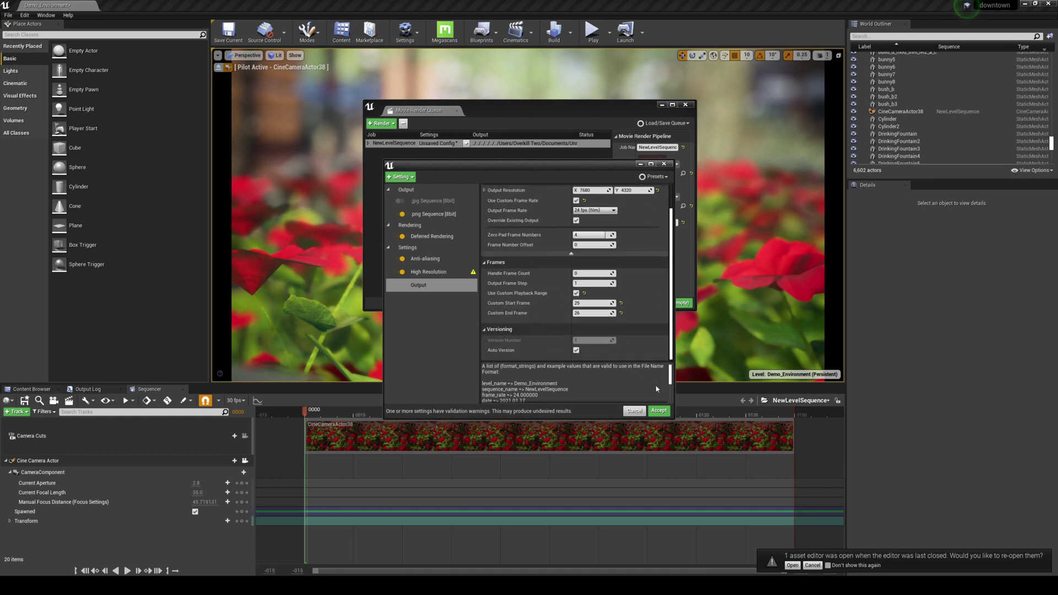
# Accept the job's render settings and select the Cine Camera Actor in Sequencer
pyautogui.click(658, 411)
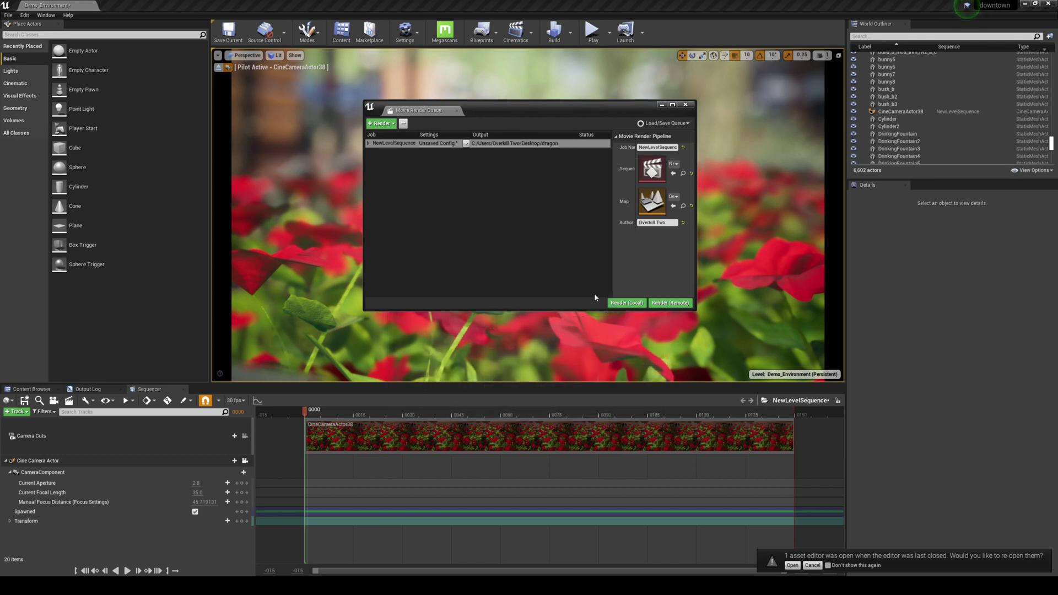
pyautogui.click(49, 463)
pyautogui.scroll(-4, 885, 399)
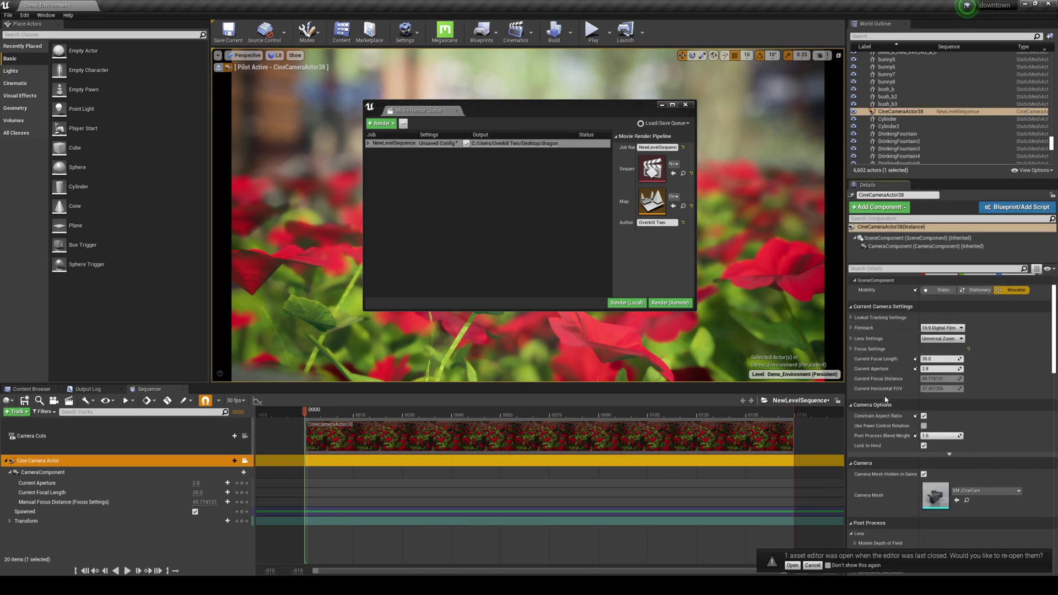
pyautogui.scroll(-4, 885, 399)
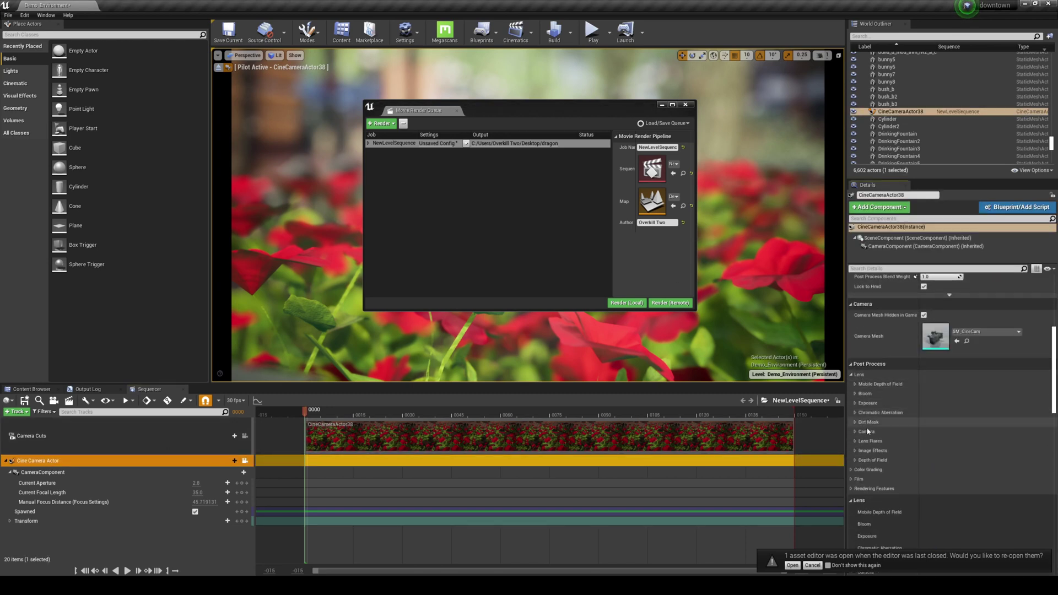
# Override the camera's metering mode and set exposure compensation to 11.0
pyautogui.click(866, 403)
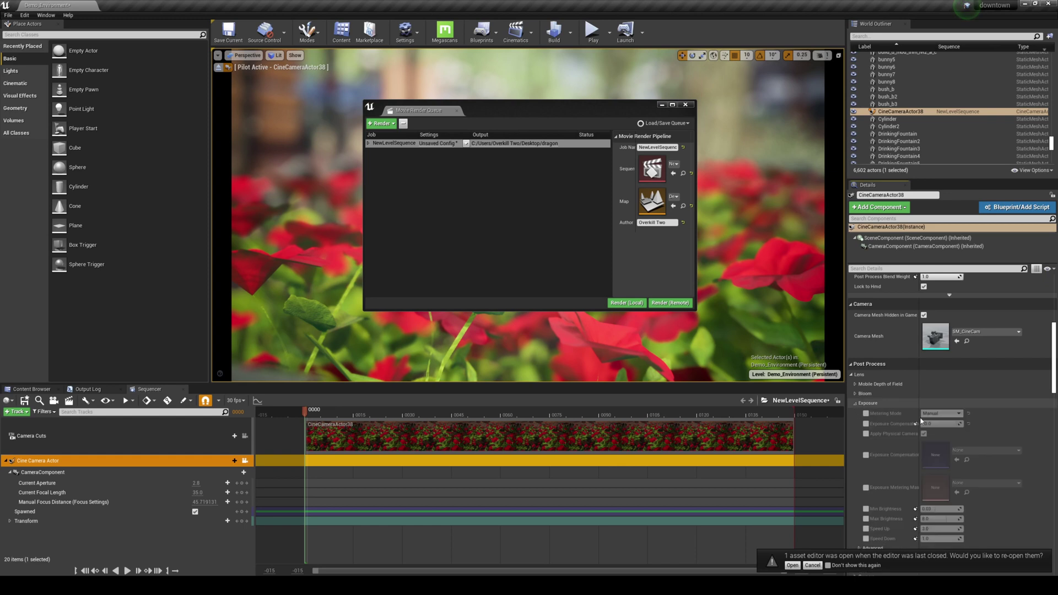
pyautogui.click(866, 413)
pyautogui.click(865, 423)
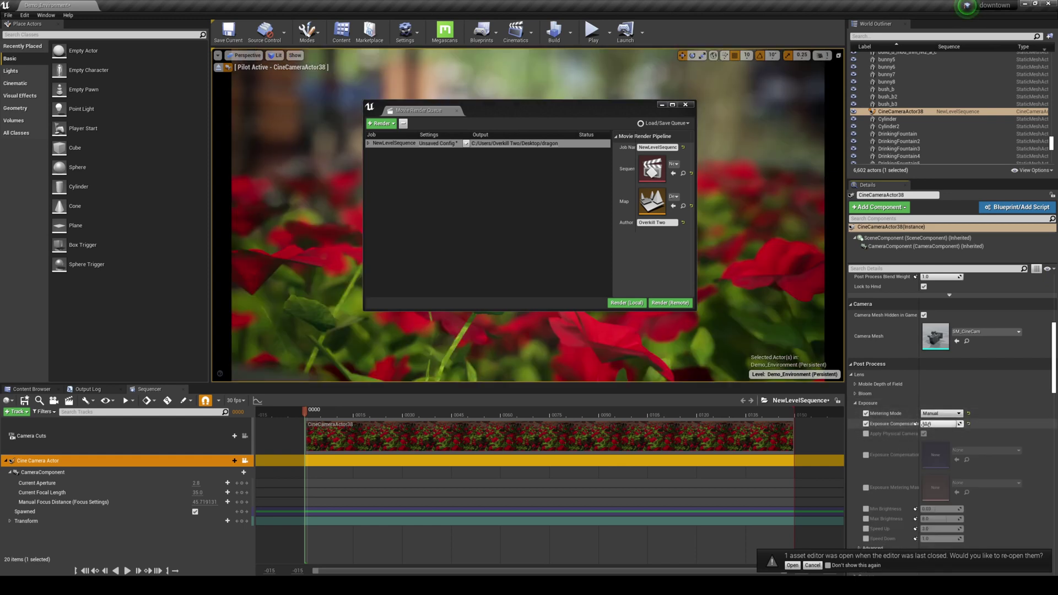
pyautogui.click(935, 424)
pyautogui.write('11')
pyautogui.press('Return')
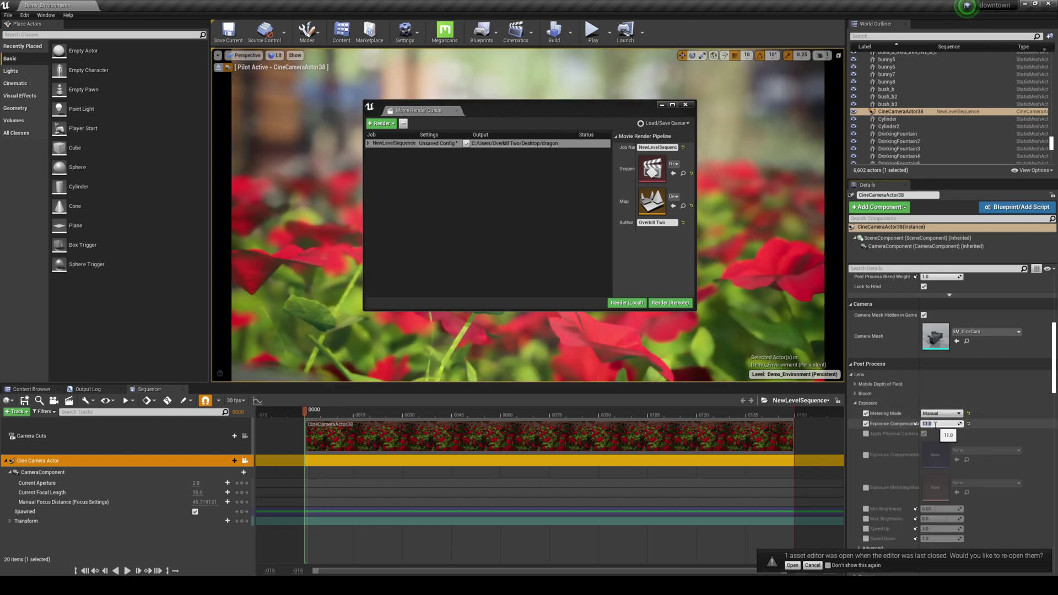
pyautogui.moveTo(600, 107); pyautogui.dragTo(640, 236)
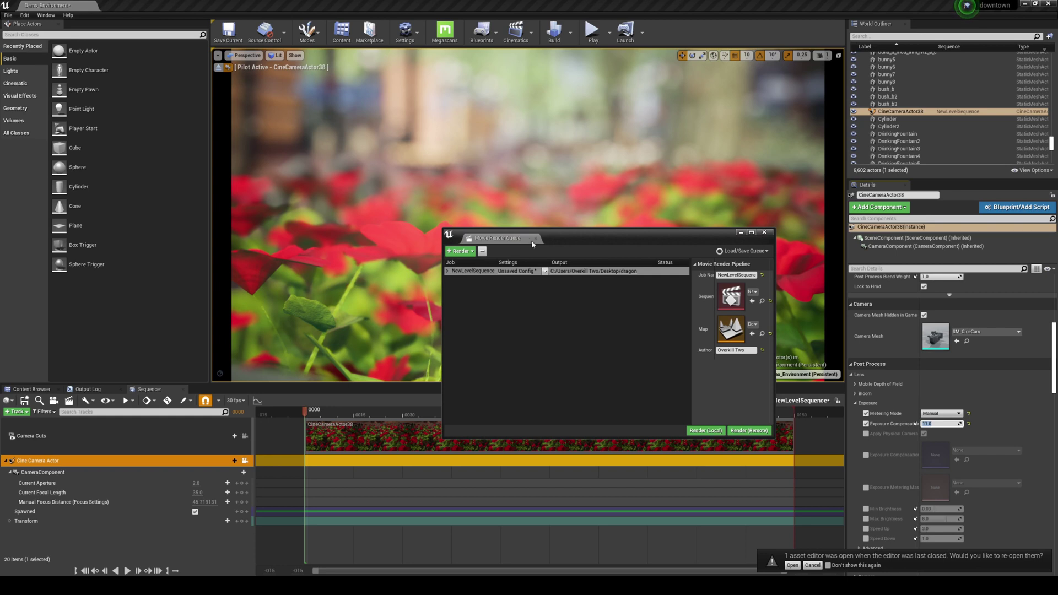
pyautogui.moveTo(539, 245); pyautogui.dragTo(515, 167)
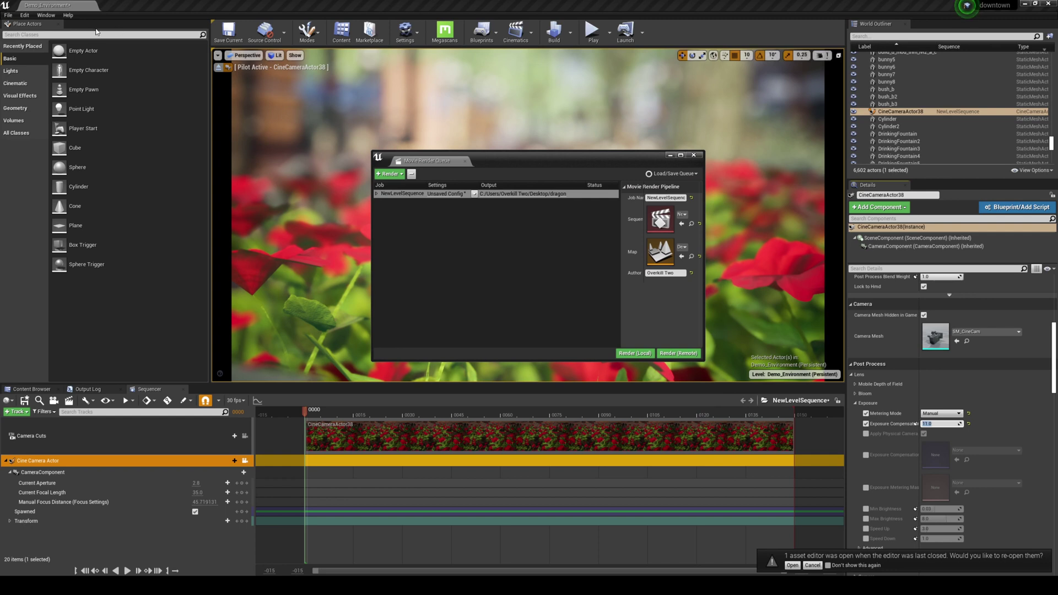
# Save the current map and render the NewLevelSequence job locally to PNG
pyautogui.click(8, 15)
pyautogui.click(27, 83)
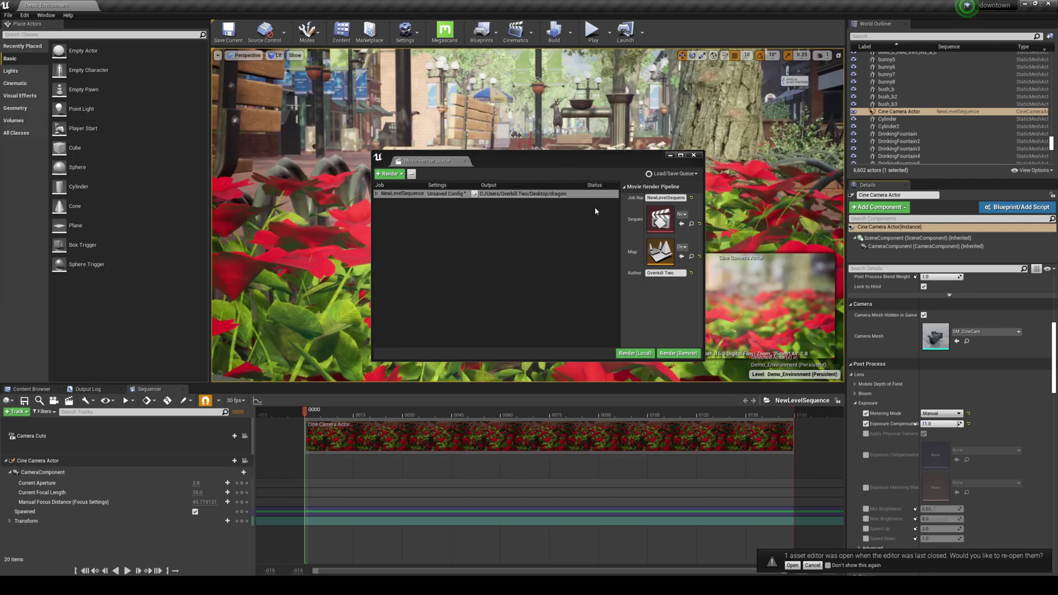
pyautogui.click(627, 355)
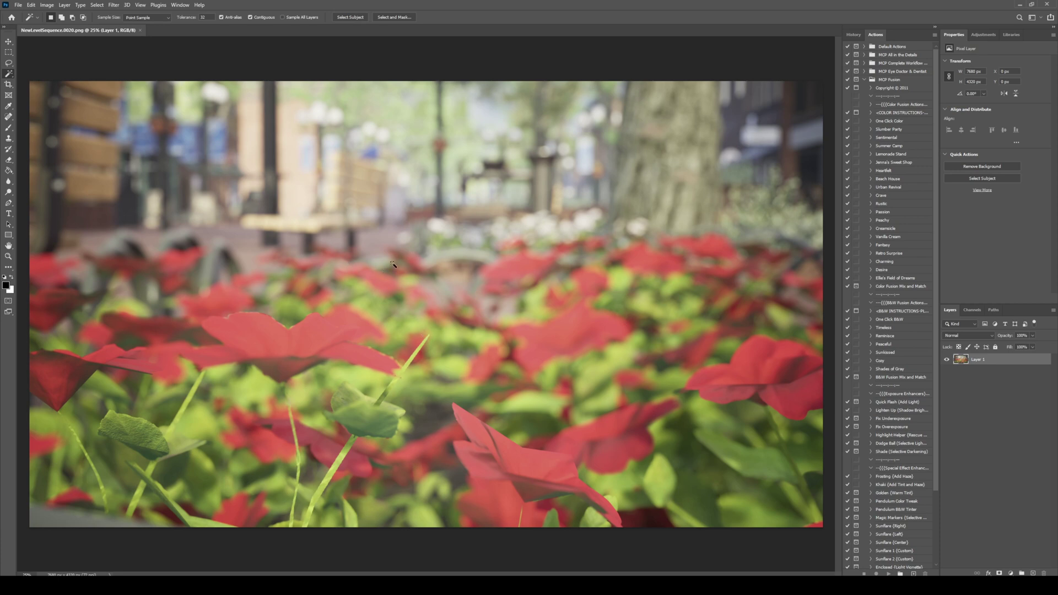
pyautogui.keyDown('alt'); pyautogui.scroll(5, 318, 336); pyautogui.keyUp('alt')
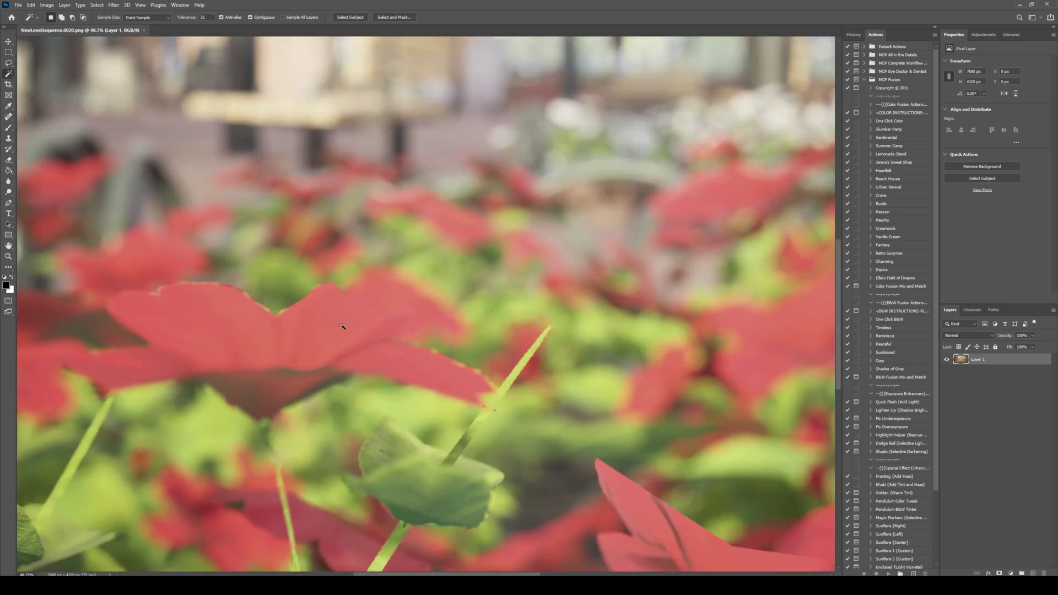
pyautogui.keyDown('alt'); pyautogui.scroll(-2, 308, 327); pyautogui.keyUp('alt')
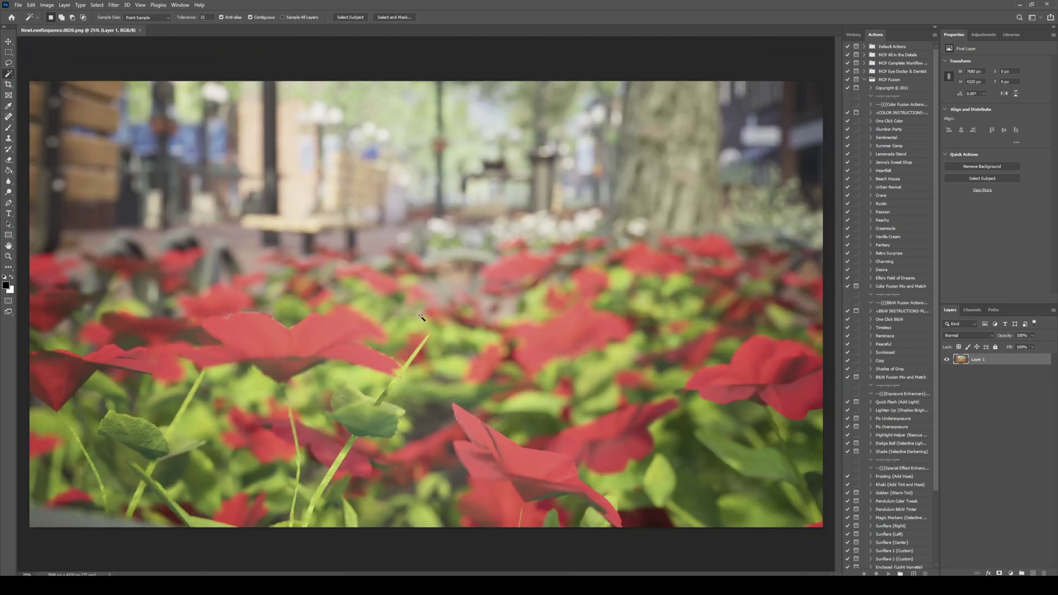
pyautogui.keyDown('alt'); pyautogui.scroll(3, 451, 309); pyautogui.keyUp('alt')
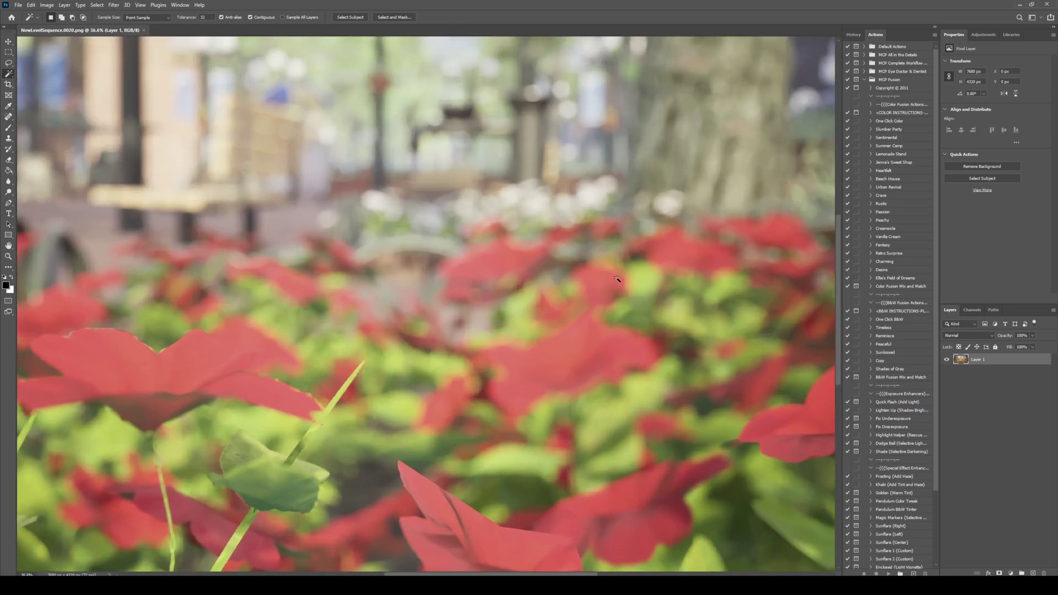
pyautogui.keyDown('alt'); pyautogui.scroll(-3, 618, 280); pyautogui.keyUp('alt')
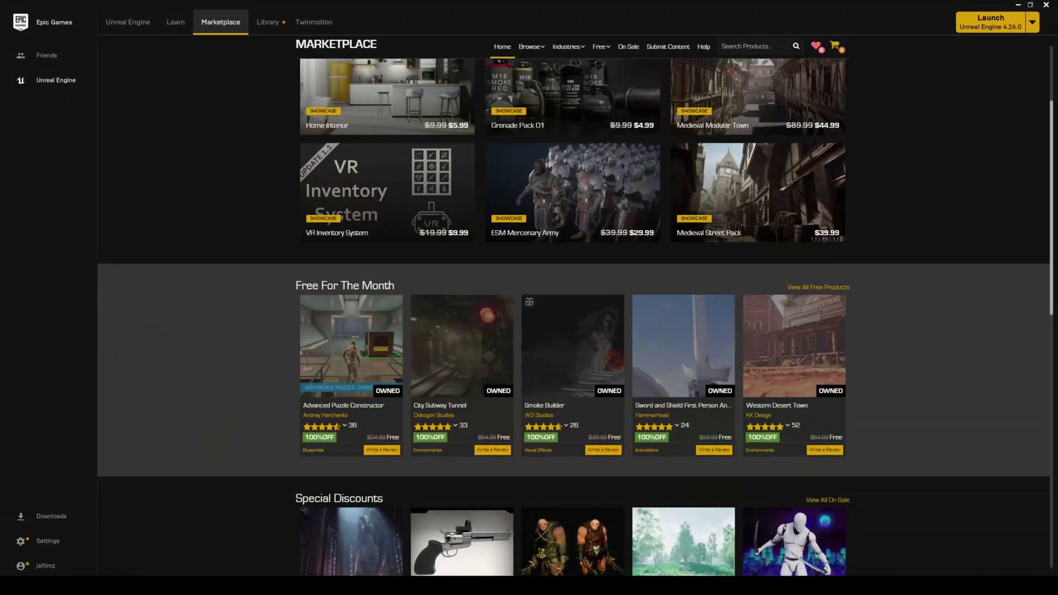
# Set the render job's output resolution to 12288 x 6480
pyautogui.click(190, 560)
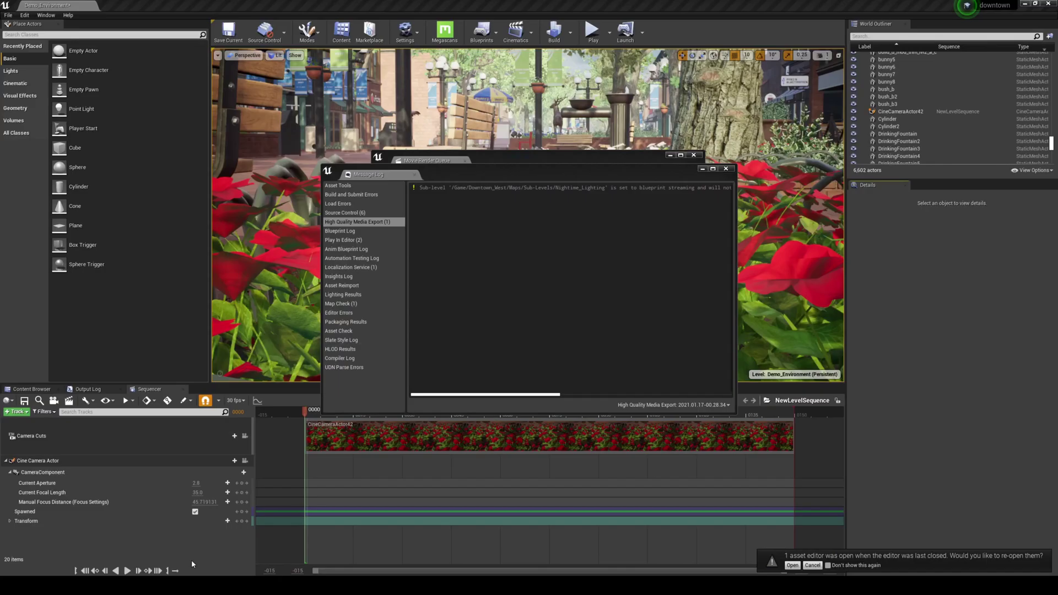
pyautogui.click(702, 169)
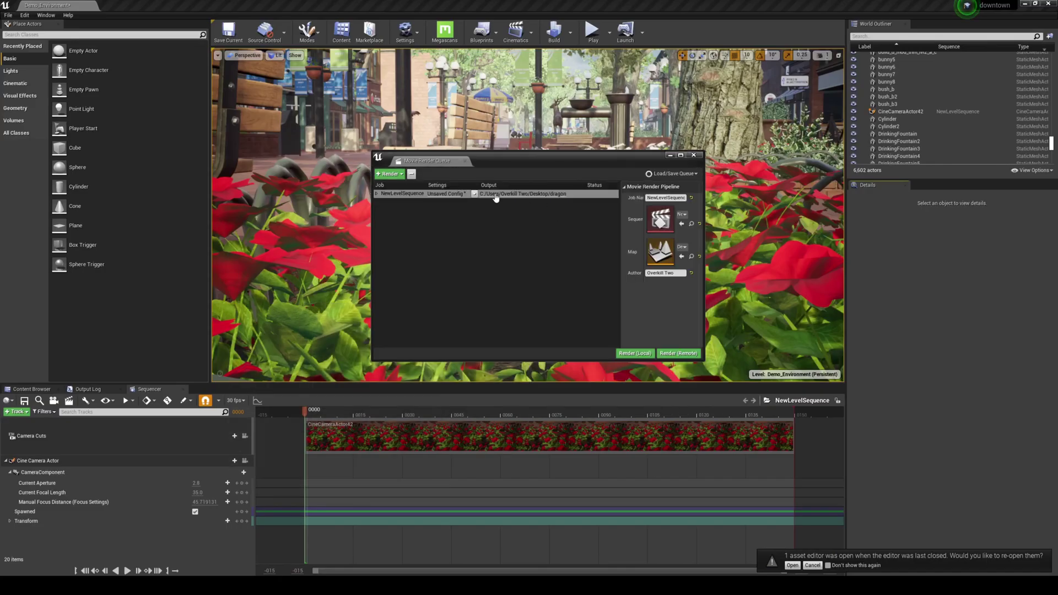
pyautogui.click(456, 194)
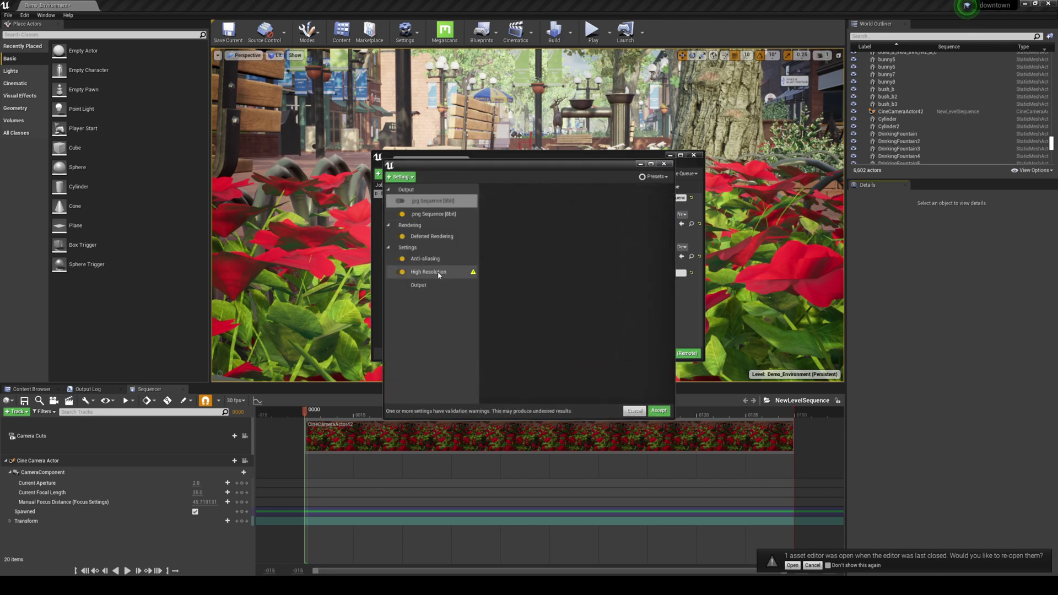
pyautogui.click(425, 292)
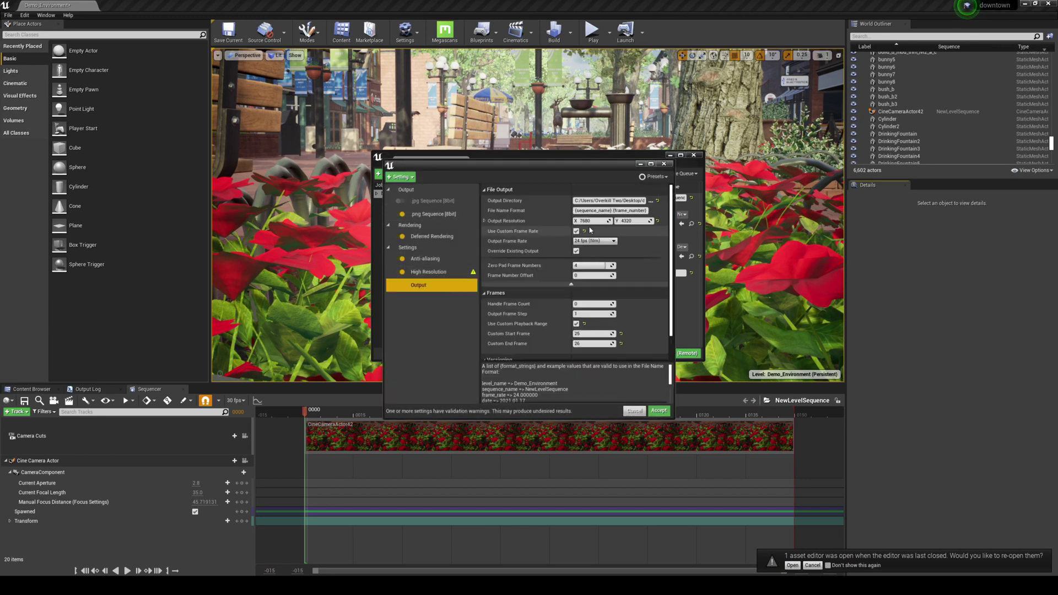
pyautogui.click(589, 221)
pyautogui.write('12288')
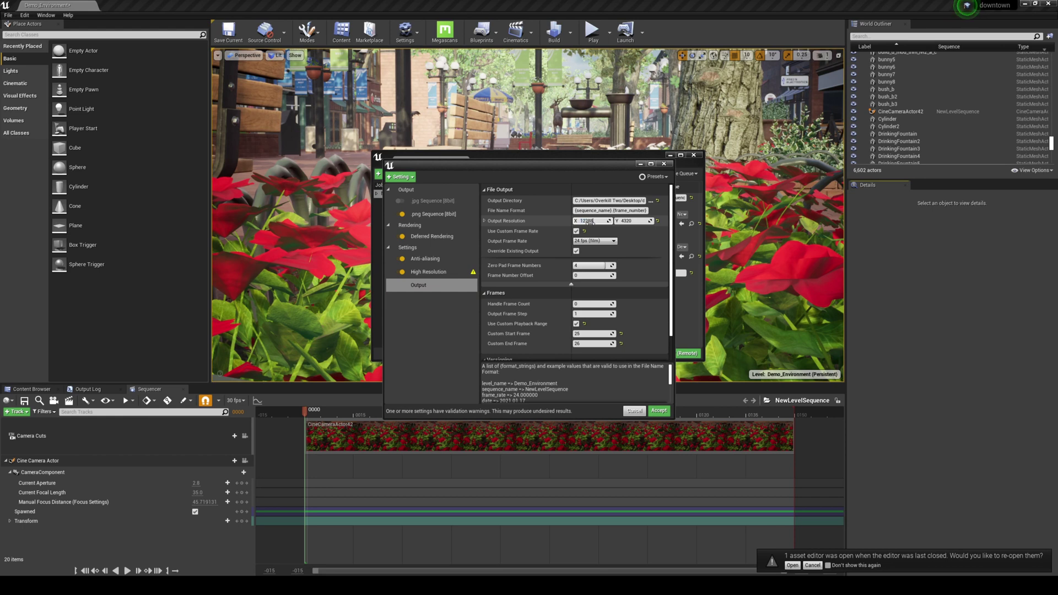
pyautogui.press('Tab')
pyautogui.write('64')
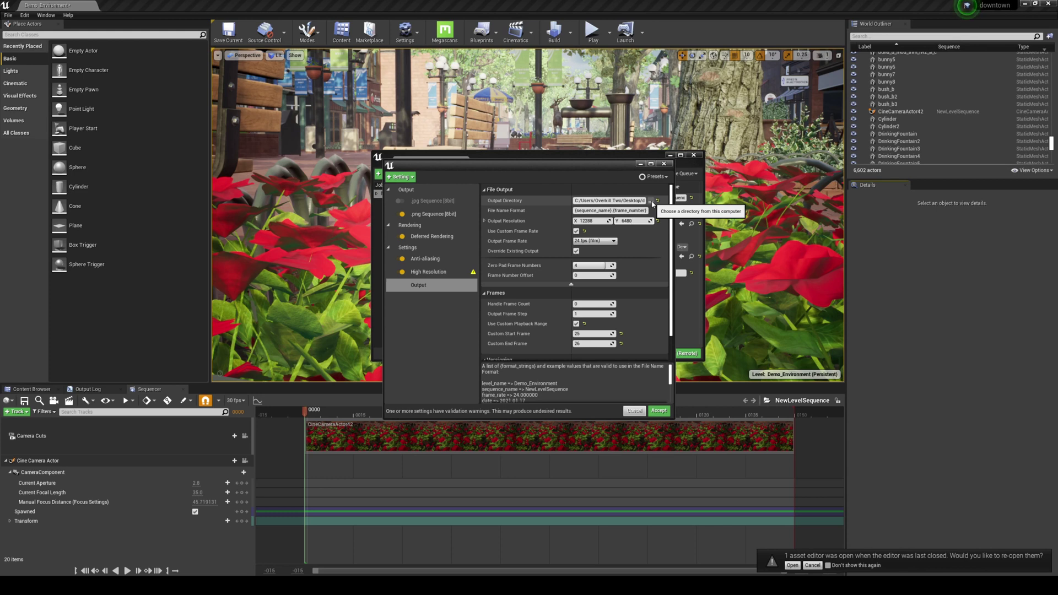
# Make a new 12k folder the output directory and accept the render settings
pyautogui.click(653, 202)
pyautogui.rightClick(570, 275)
pyautogui.moveTo(606, 362)
pyautogui.click(667, 365)
pyautogui.write('12k')
pyautogui.press('Return')
pyautogui.press('Return')
pyautogui.click(803, 442)
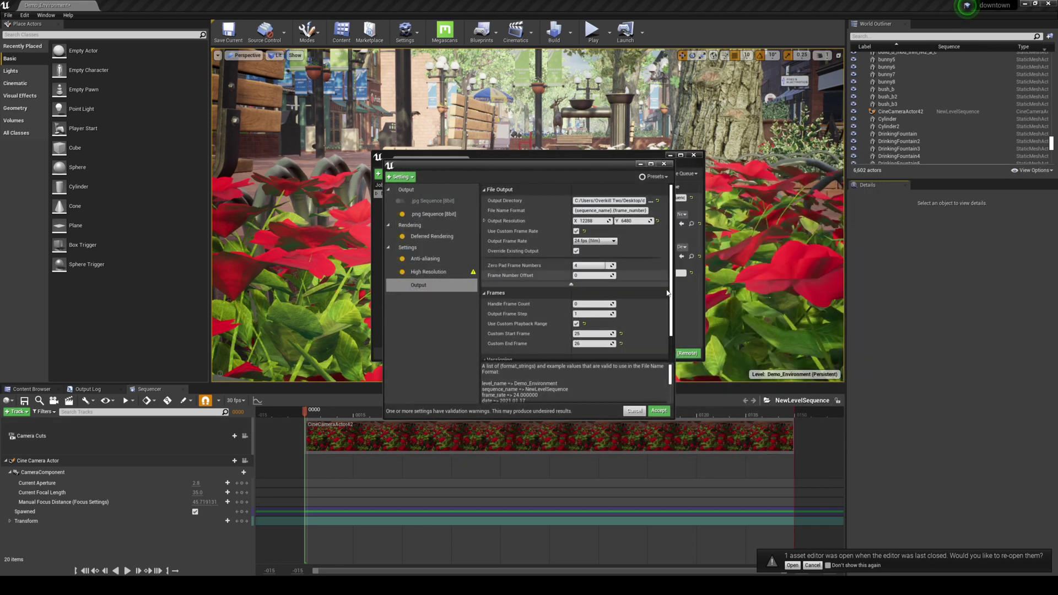
pyautogui.click(651, 409)
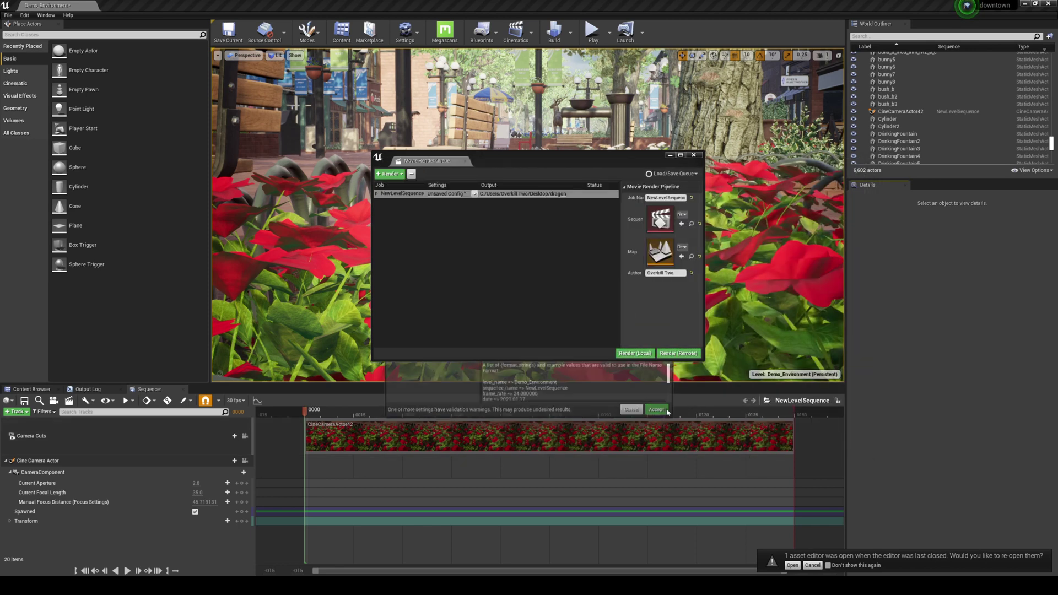
# Render the 12K job, then open NewLevelSequence.0020.png from the 12k folder in Photoshop
pyautogui.click(636, 353)
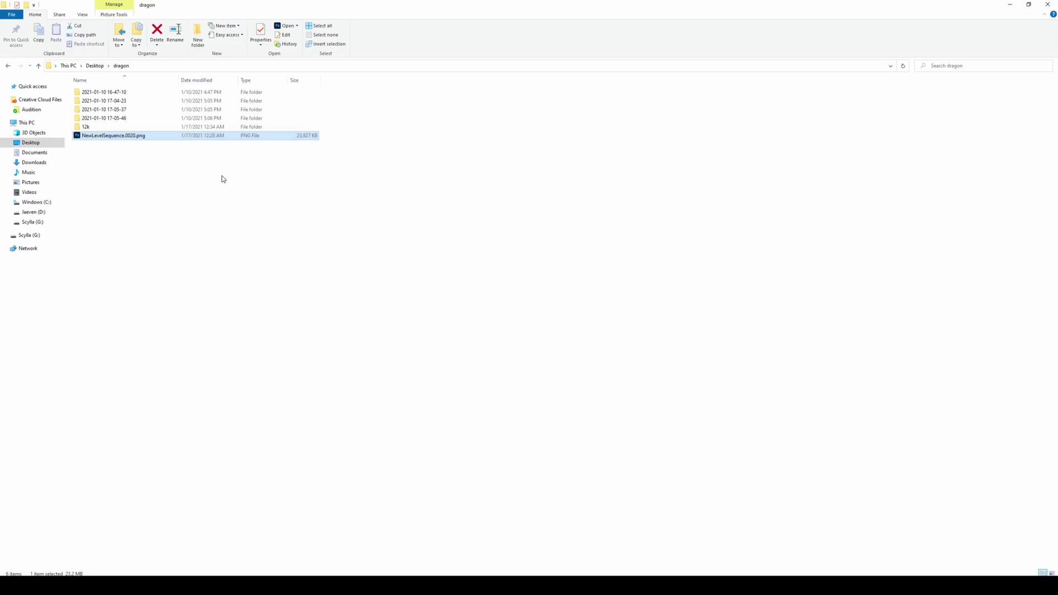
pyautogui.doubleClick(85, 127)
pyautogui.click(100, 115)
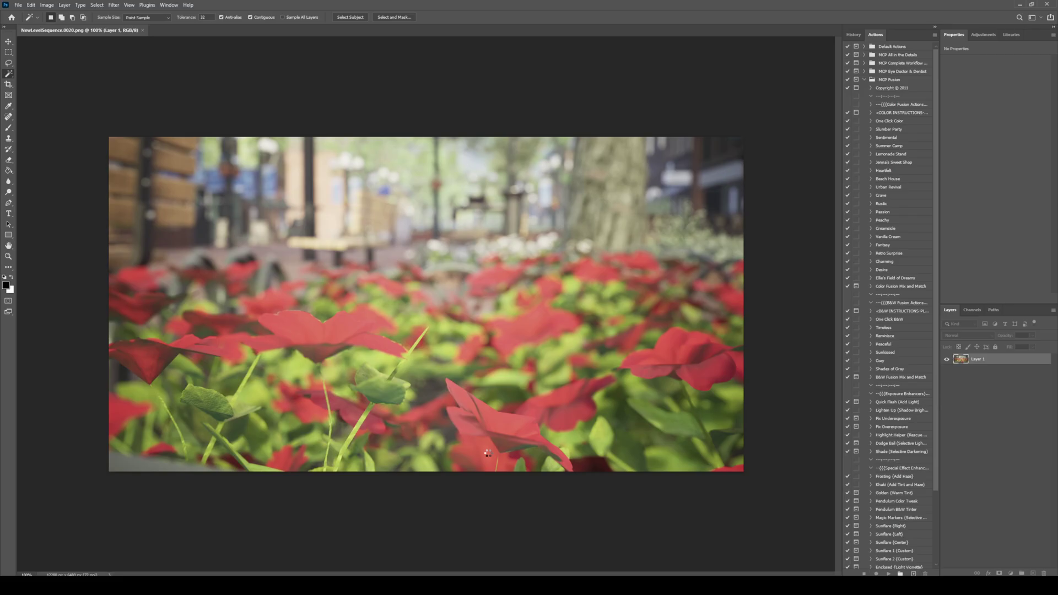
# Reopen the earlier 8K NewLevelSequence.0020.png render through File > Open Recent
pyautogui.keyDown('alt'); pyautogui.scroll(5, 345, 348); pyautogui.keyUp('alt')
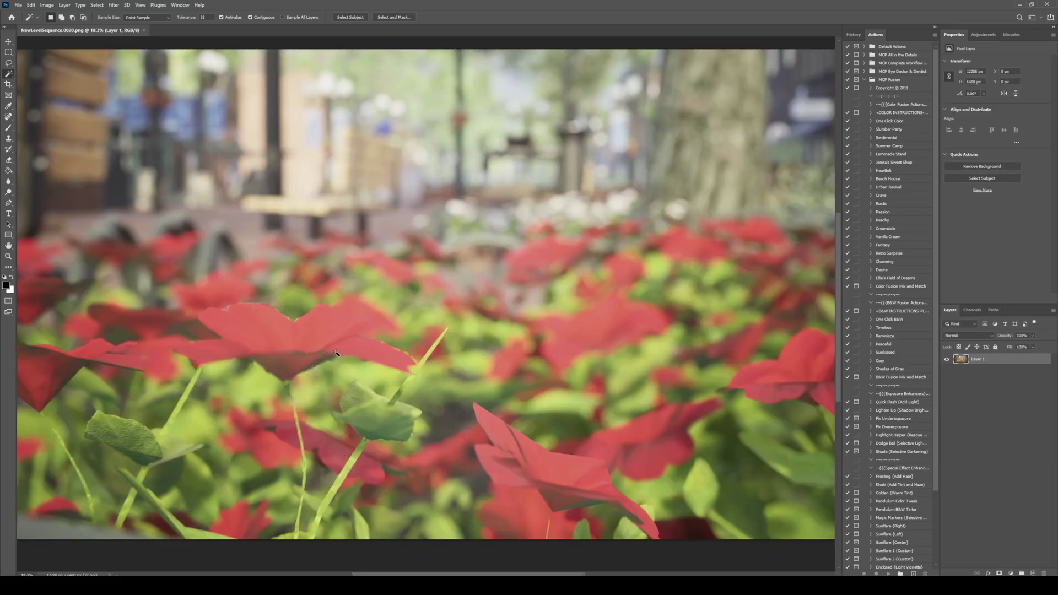
pyautogui.keyDown('alt'); pyautogui.scroll(-4, 342, 360); pyautogui.keyUp('alt')
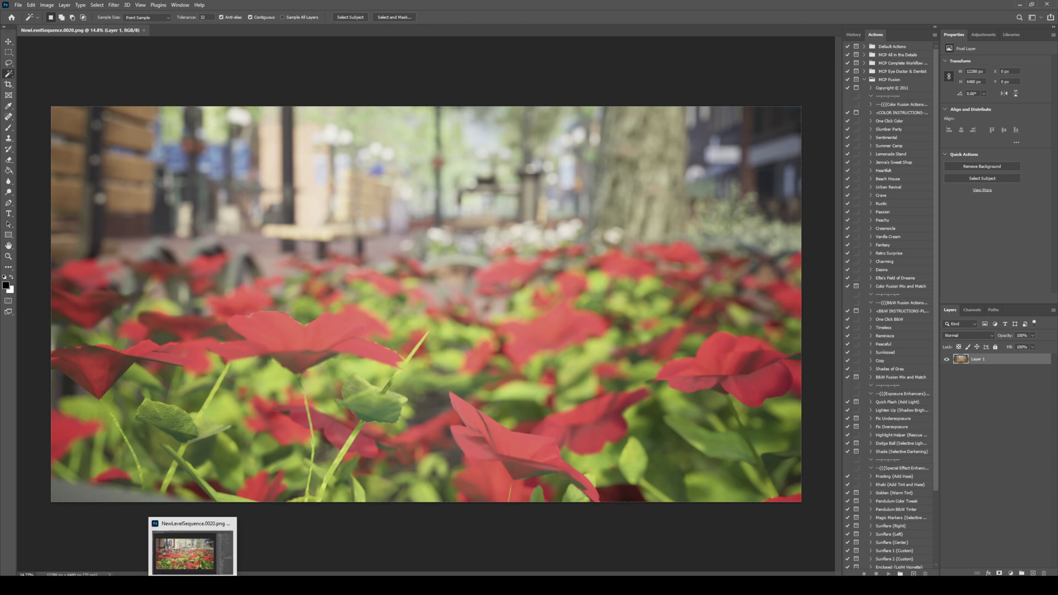
pyautogui.click(18, 6)
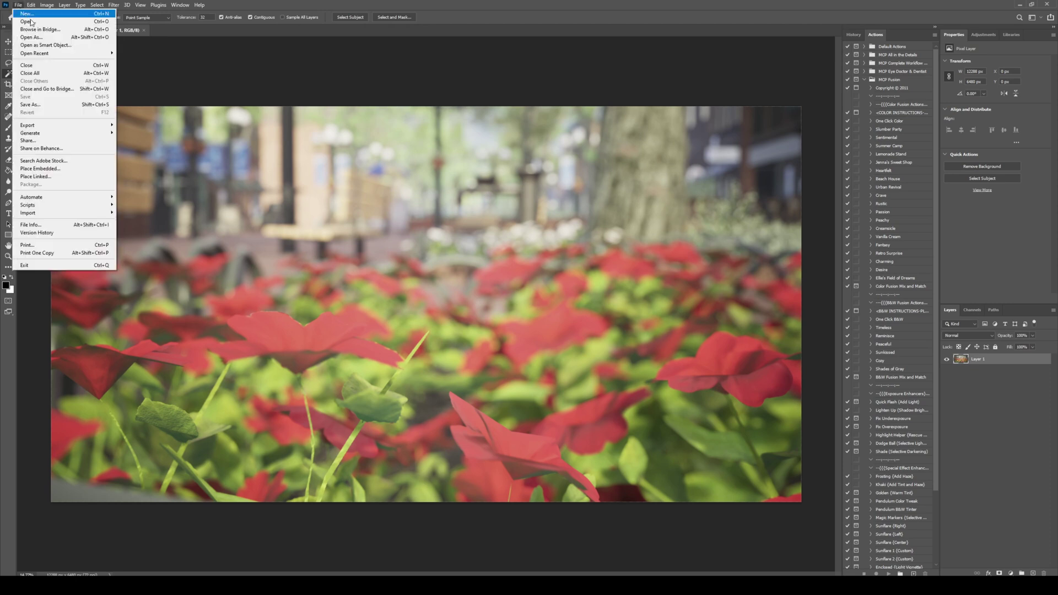
pyautogui.moveTo(77, 54)
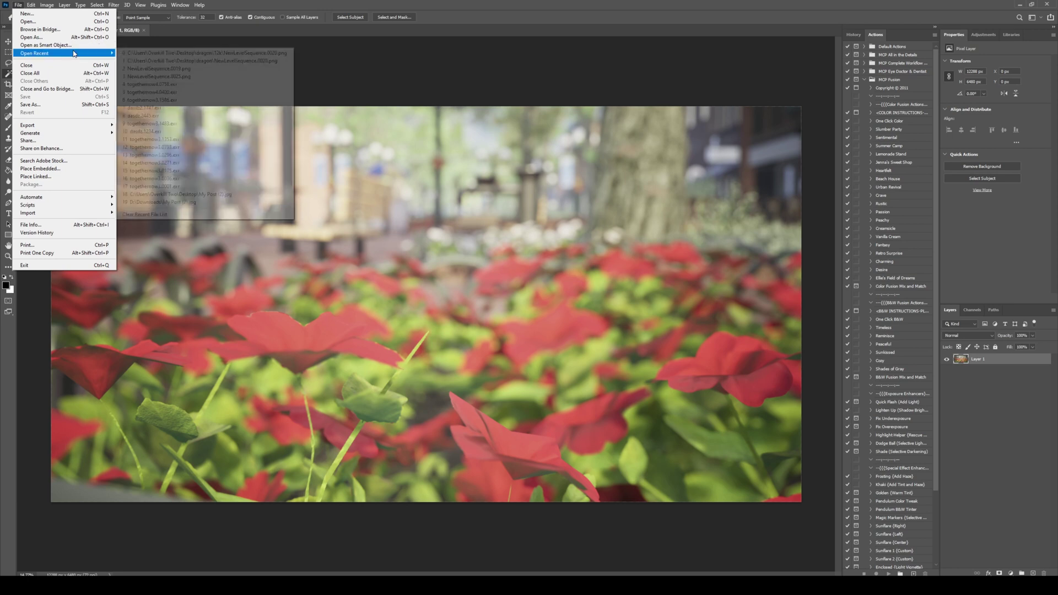
pyautogui.click(160, 61)
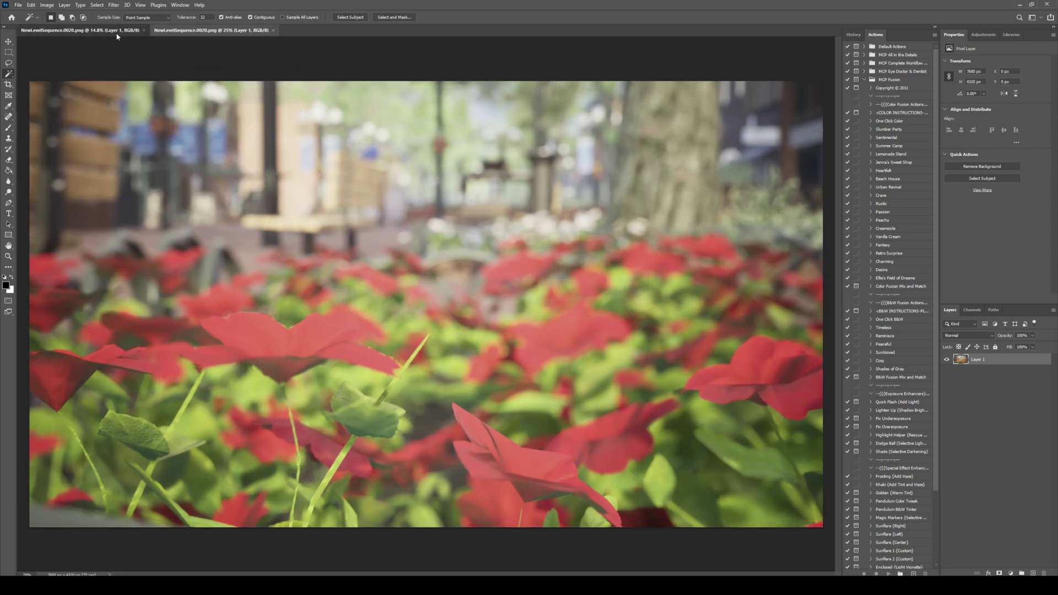
# Flip between the 12K and 8K document tabs to compare the renders
pyautogui.click(117, 35)
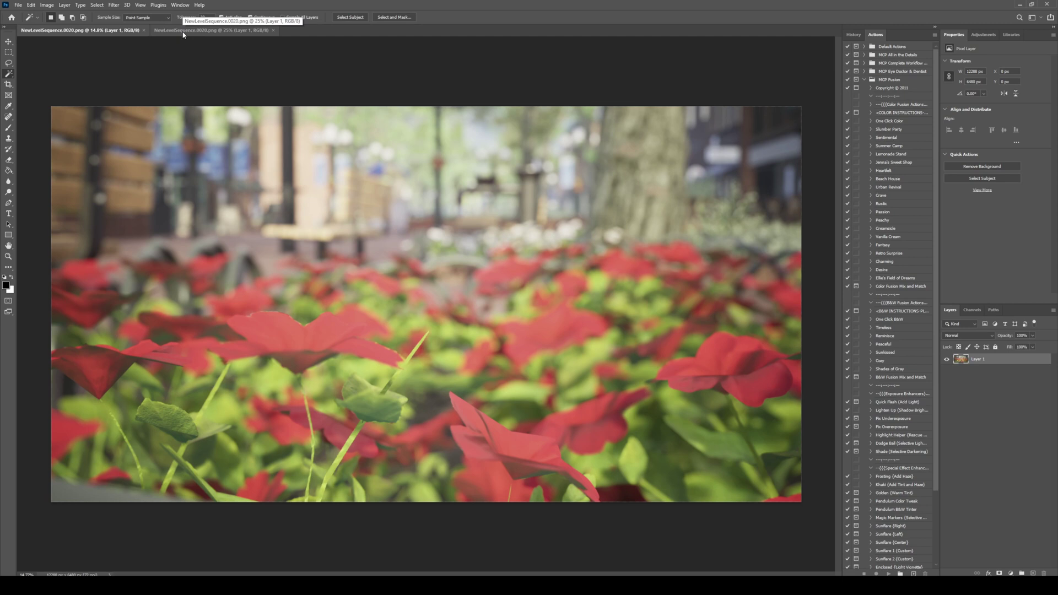
pyautogui.click(183, 33)
pyautogui.click(115, 31)
pyautogui.click(210, 30)
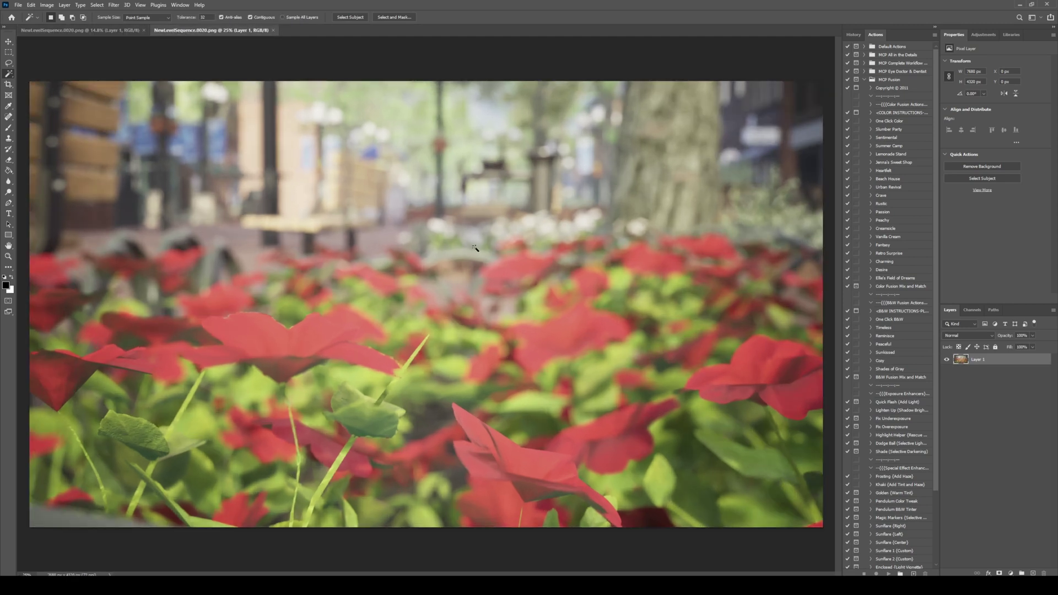